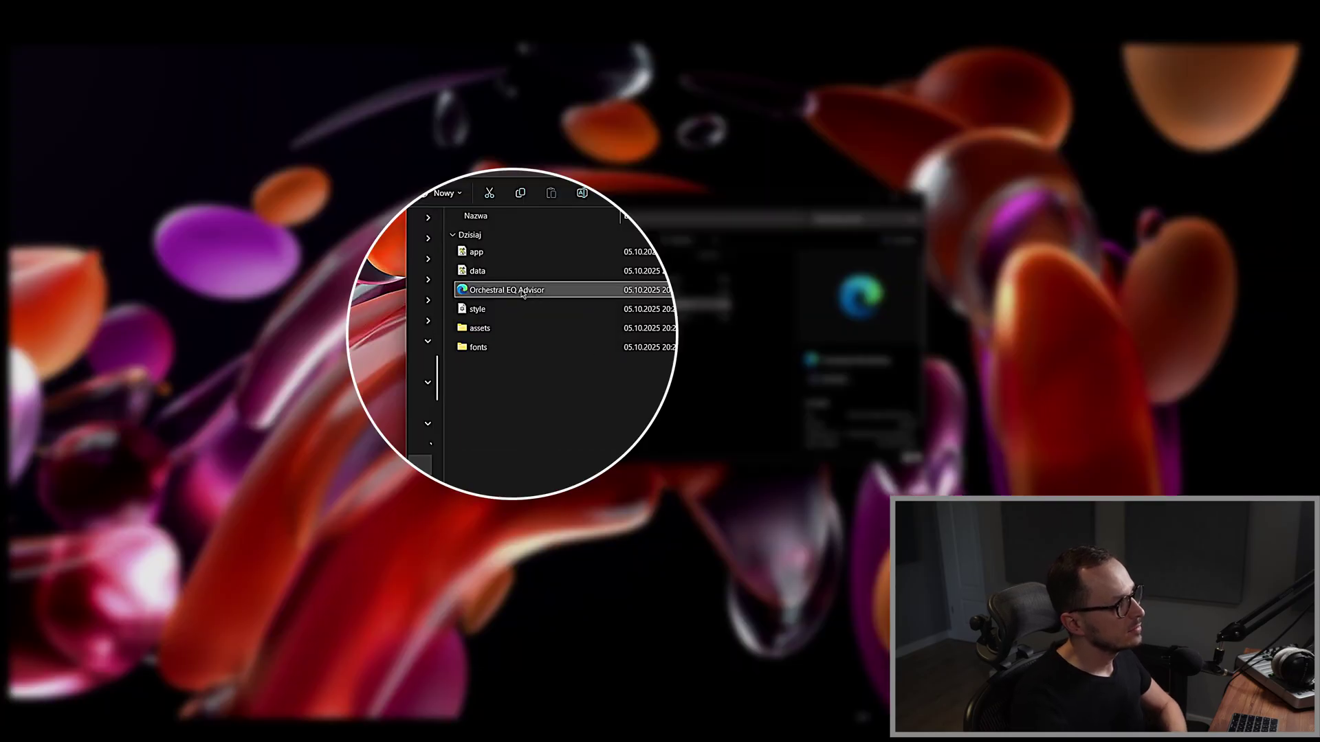
Show the public folder with the Orchestral EQ Advisor HTML file, app, data and style files.
mouse_move(528, 295)
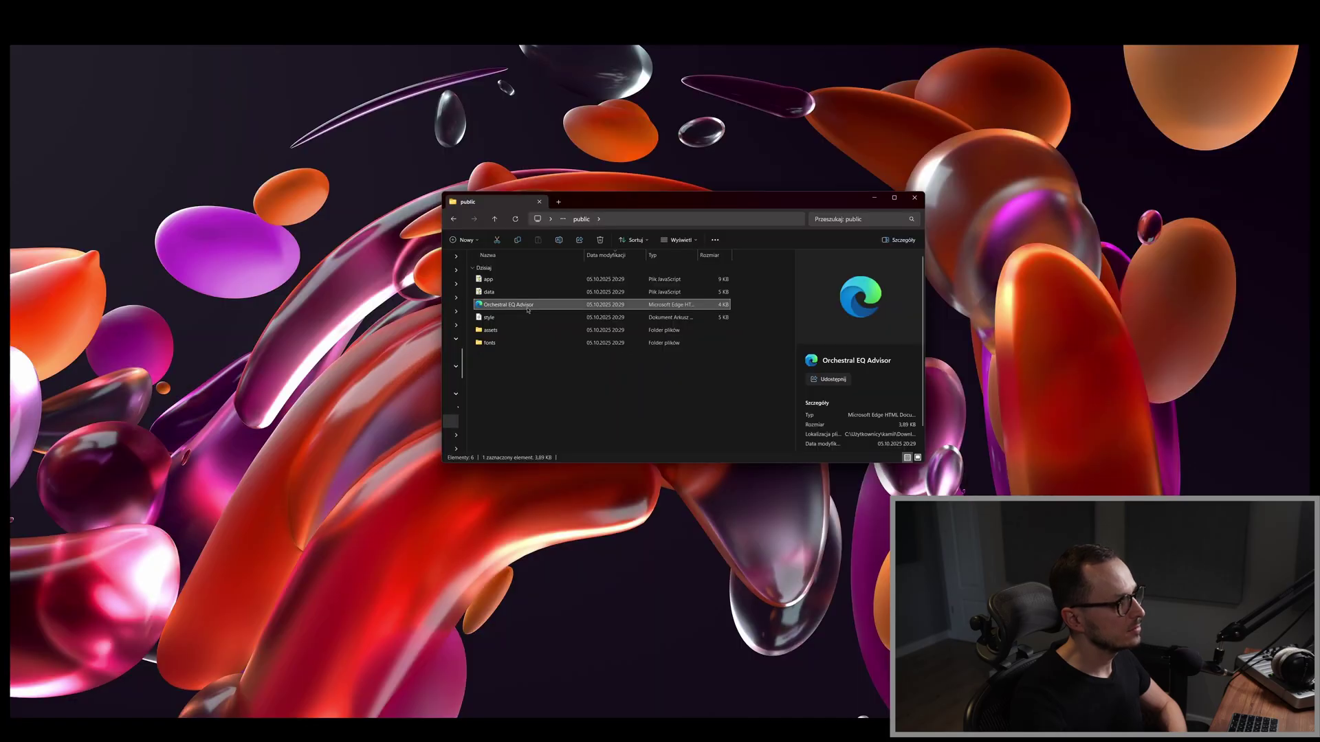
Launch the Orchestral EQ Advisor HTML page in the browser and dismiss the translation offer.
double_click(526, 308)
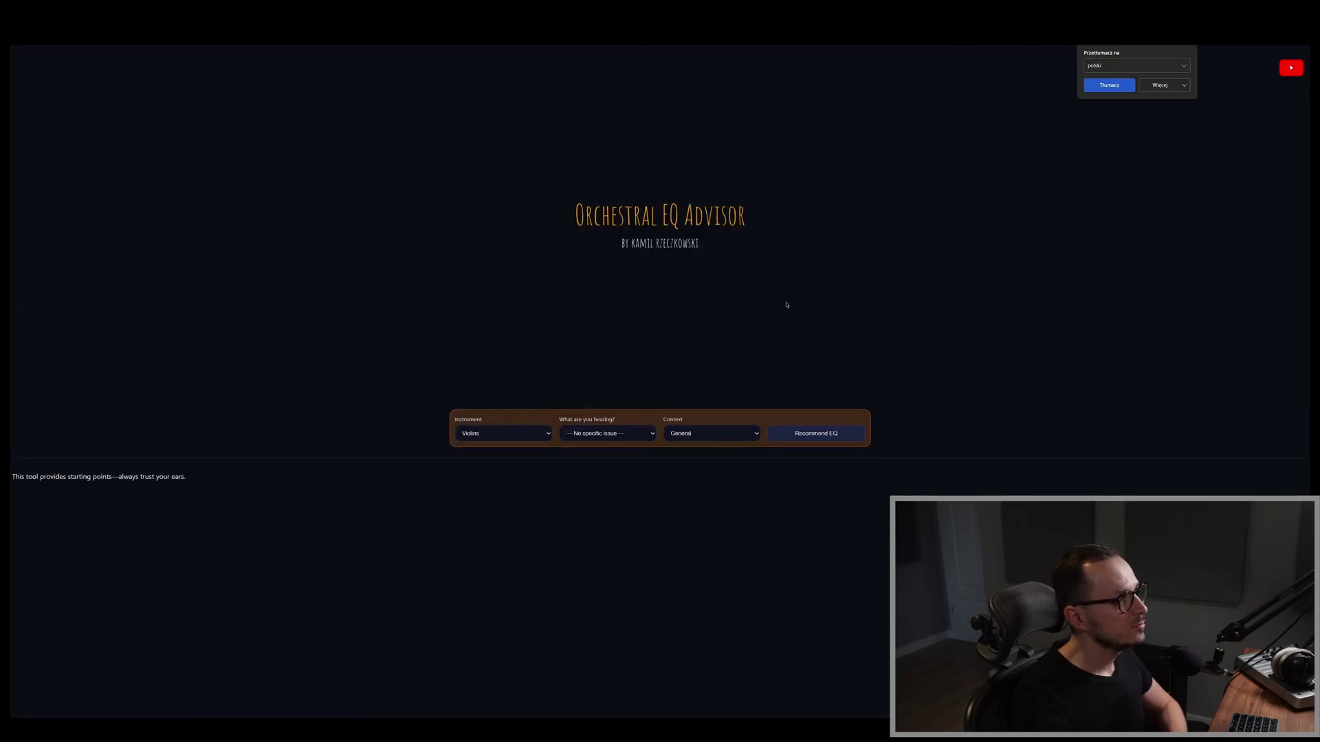
left_click(936, 181)
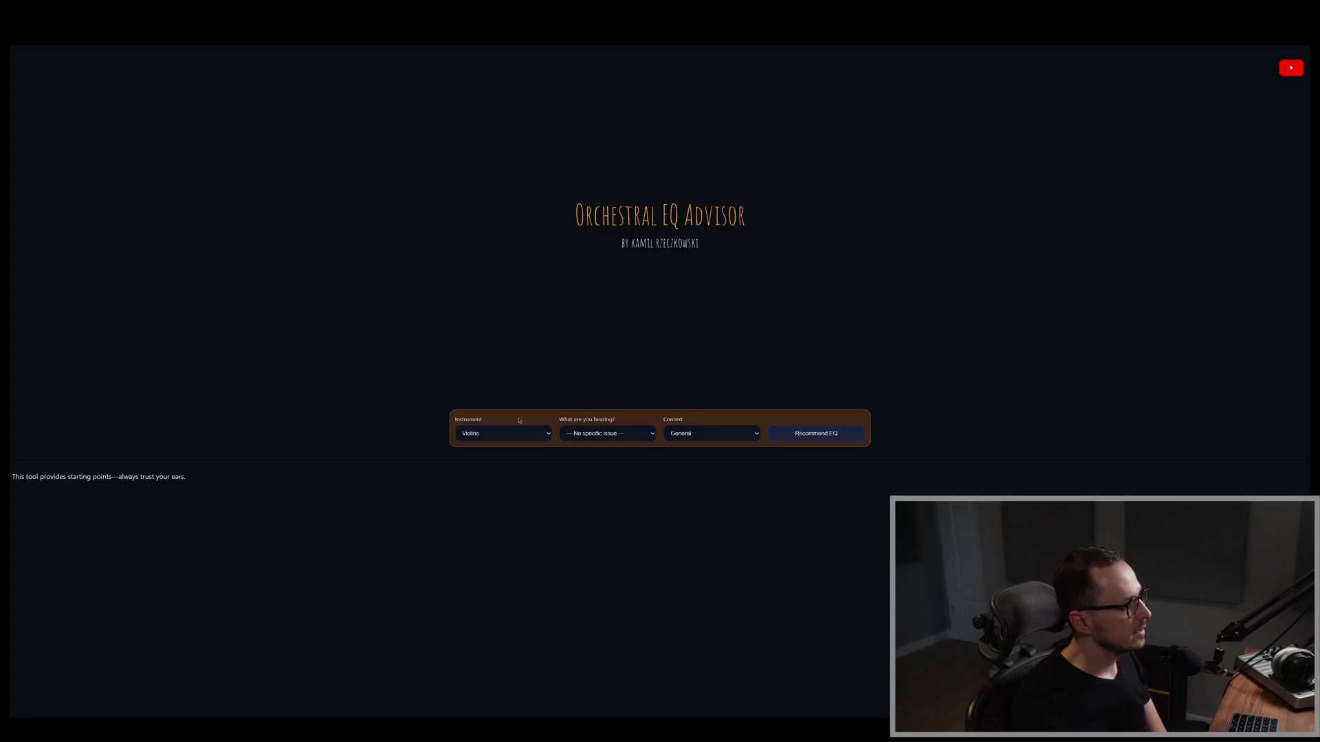
Set the Instrument dropdown to Horns.
left_click(541, 437)
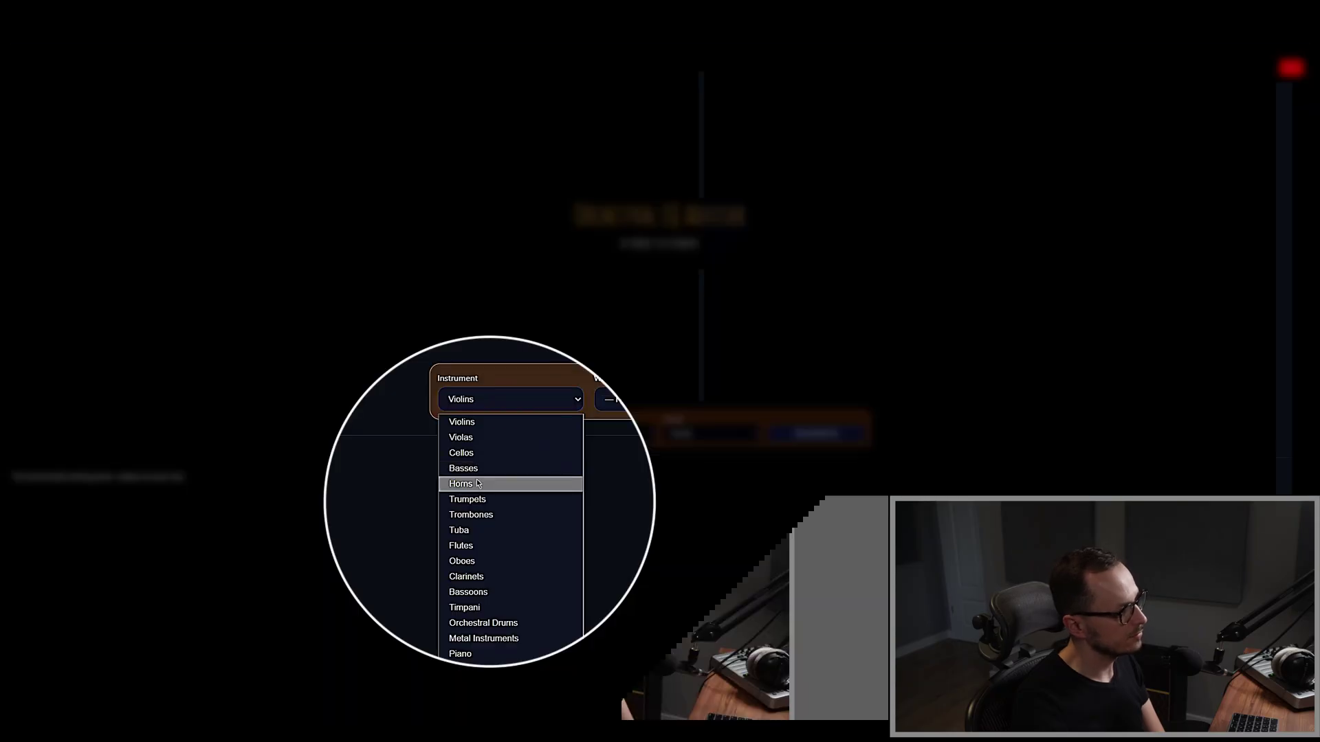
left_click(482, 490)
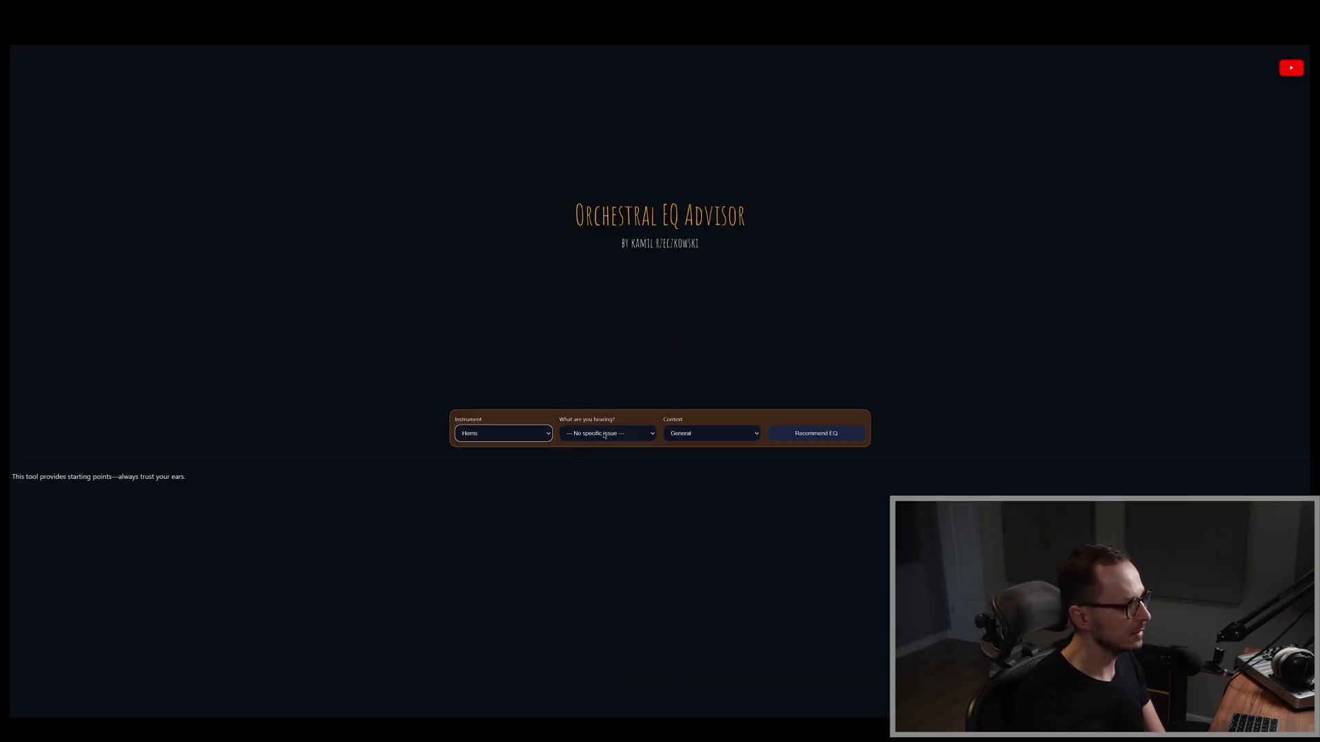
left_click(647, 435)
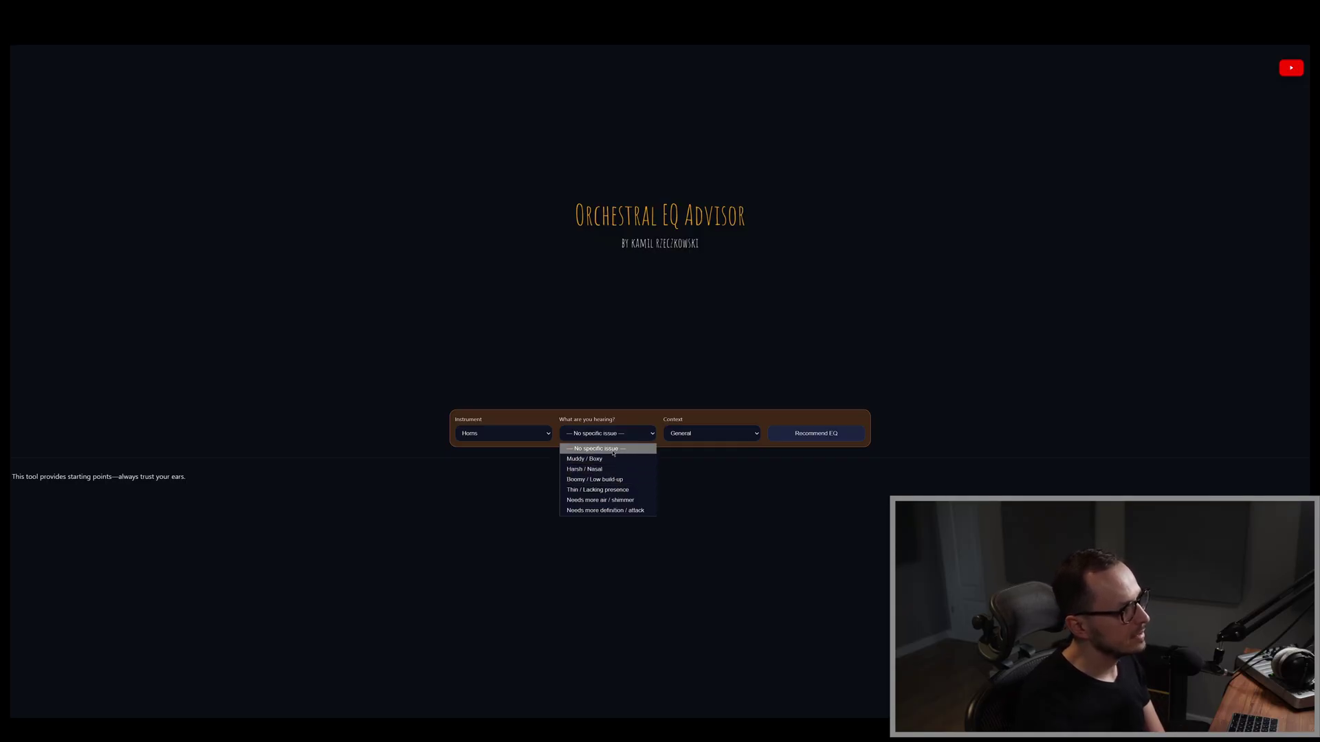
Leave '— No specific issue —' selected and close the issue list.
left_click(613, 452)
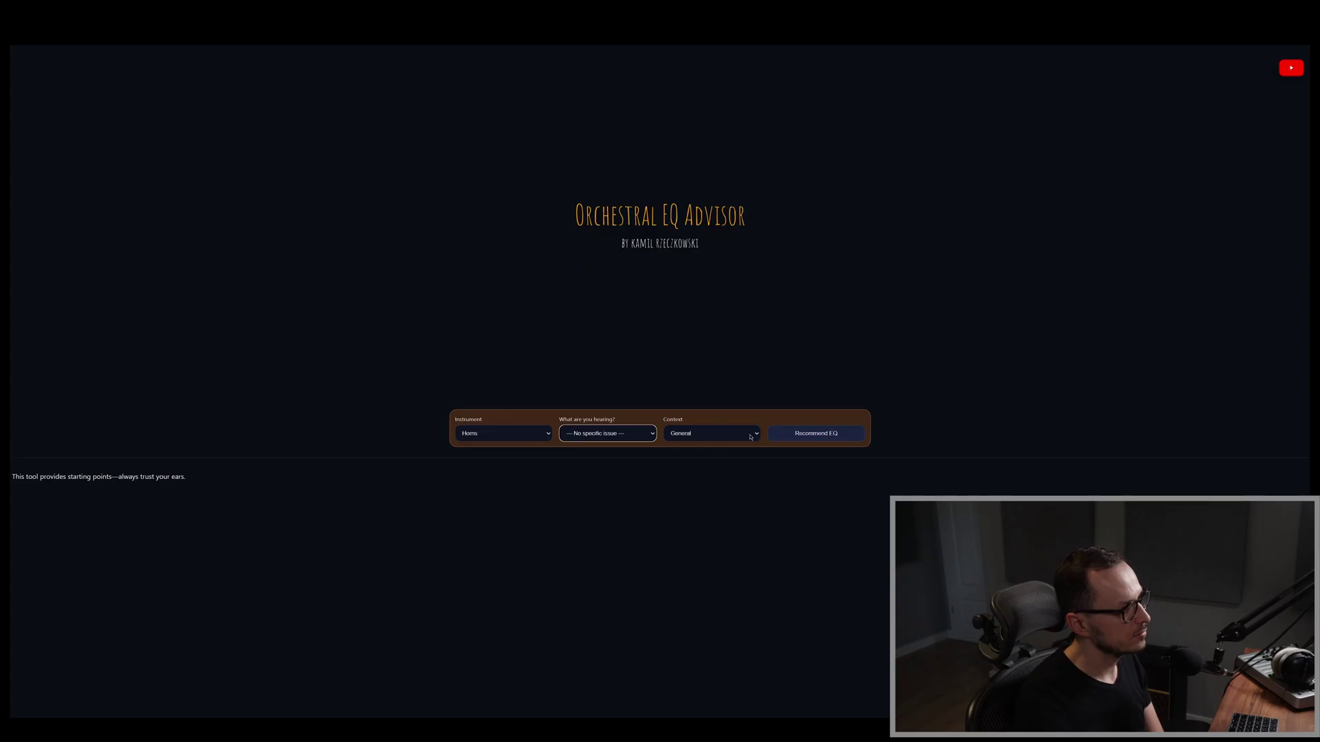
Choose Hybrid / Trailer in the Context dropdown.
left_click(755, 437)
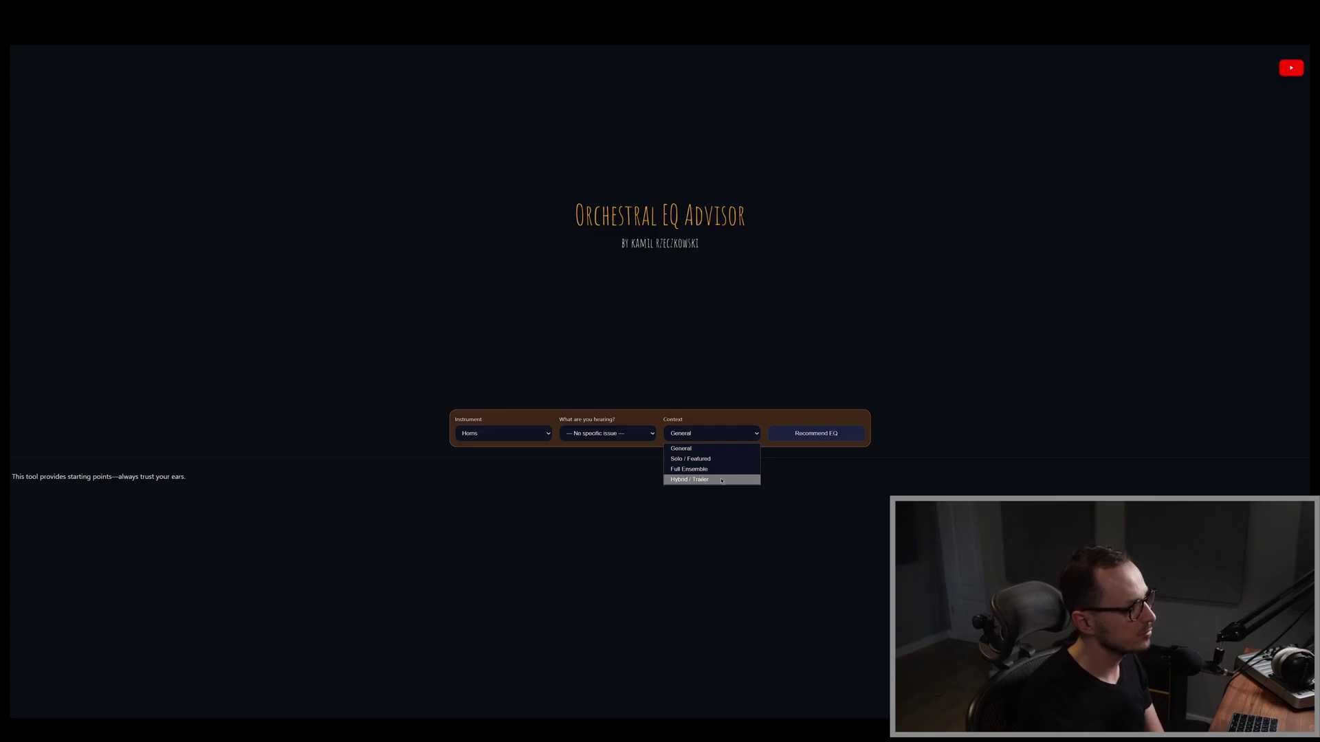
left_click(721, 480)
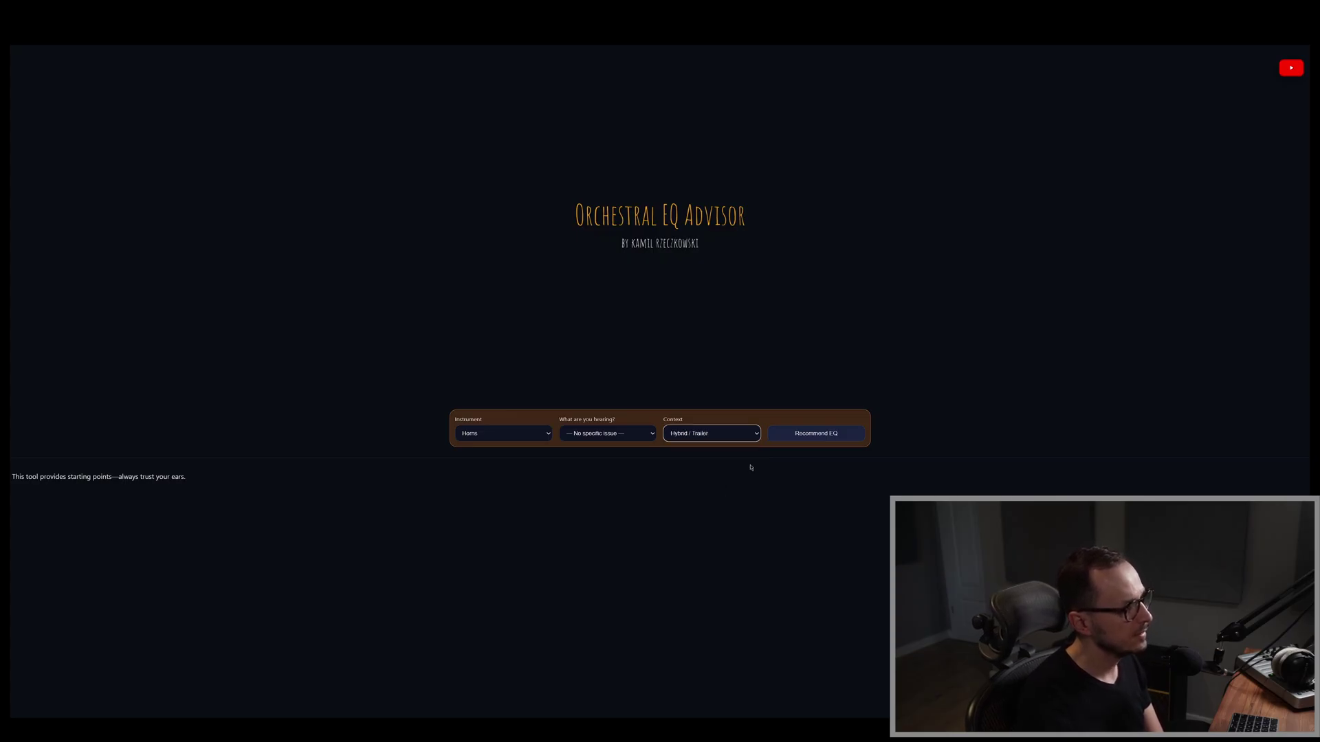
Get the Hybrid / Trailer Horns EQ: 80–100 Hz high-pass, 400–600 Hz and 2–3 kHz cuts.
left_click(810, 437)
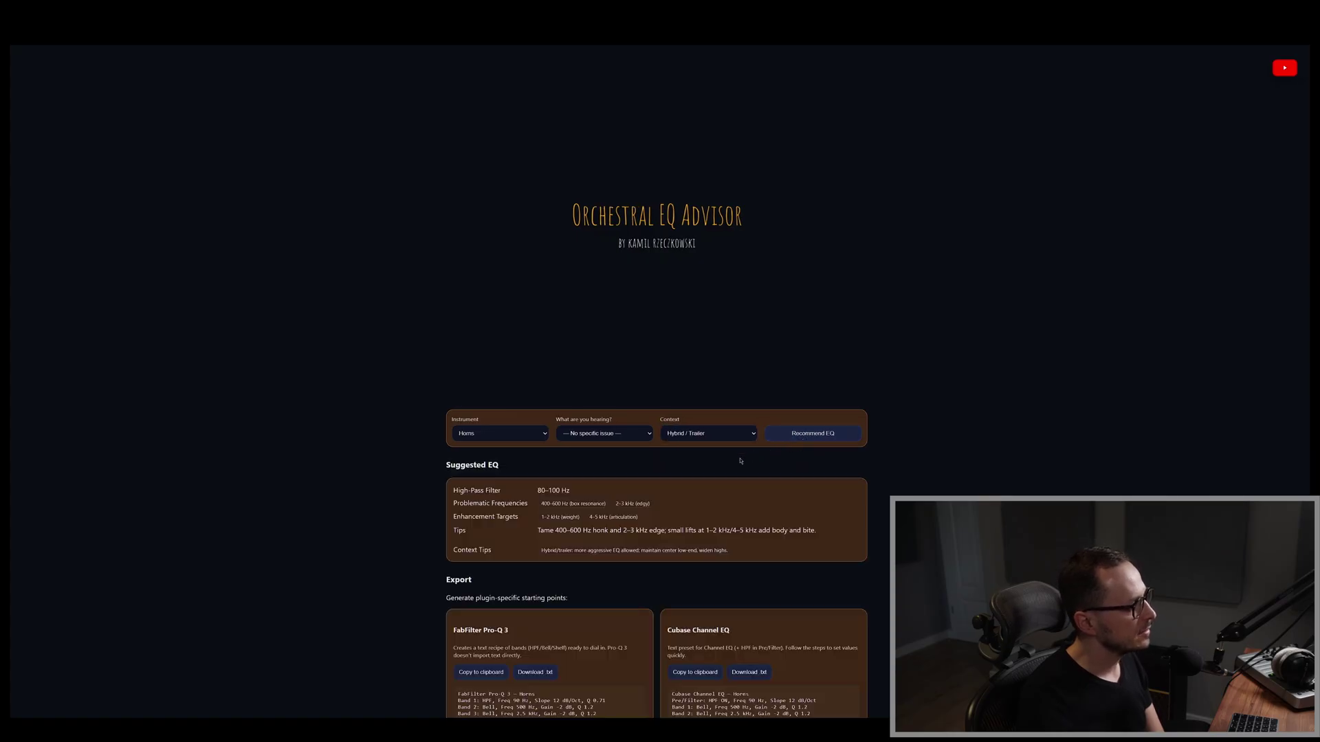
scroll(748, 461, "down", 1)
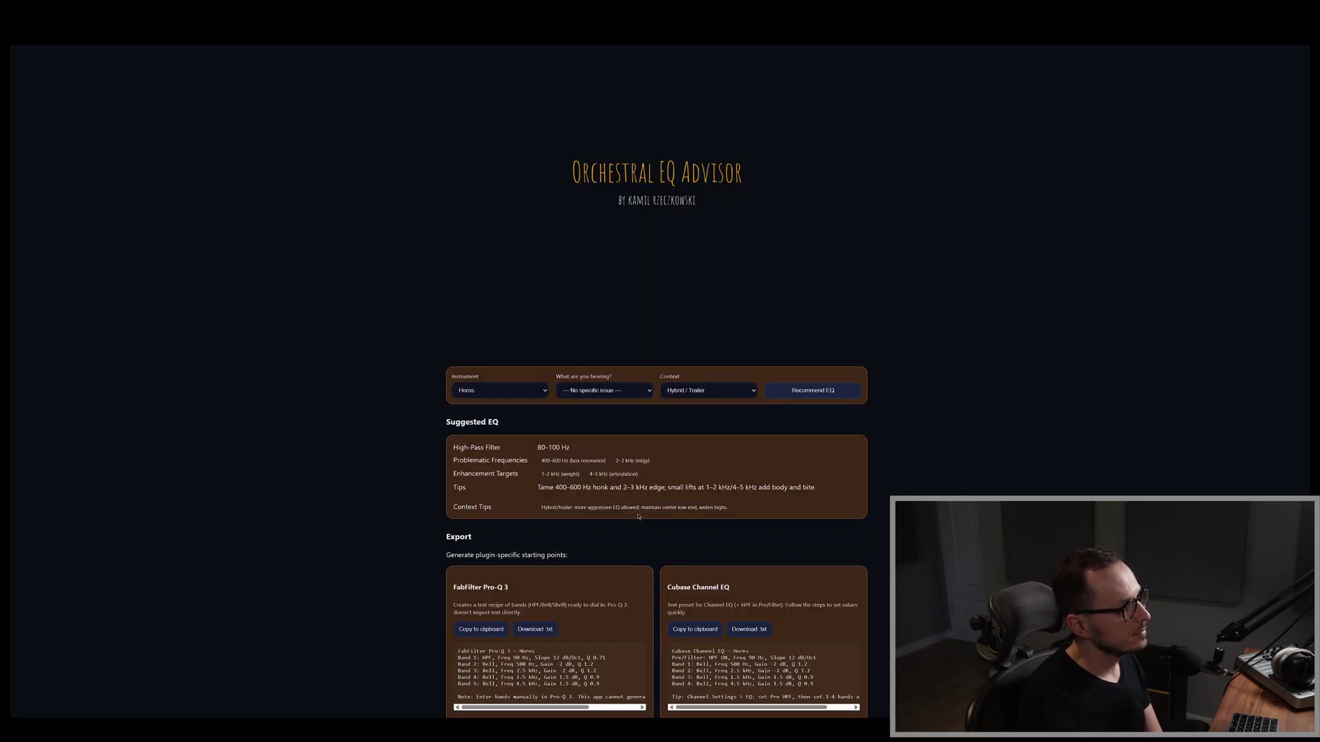
left_click(752, 393)
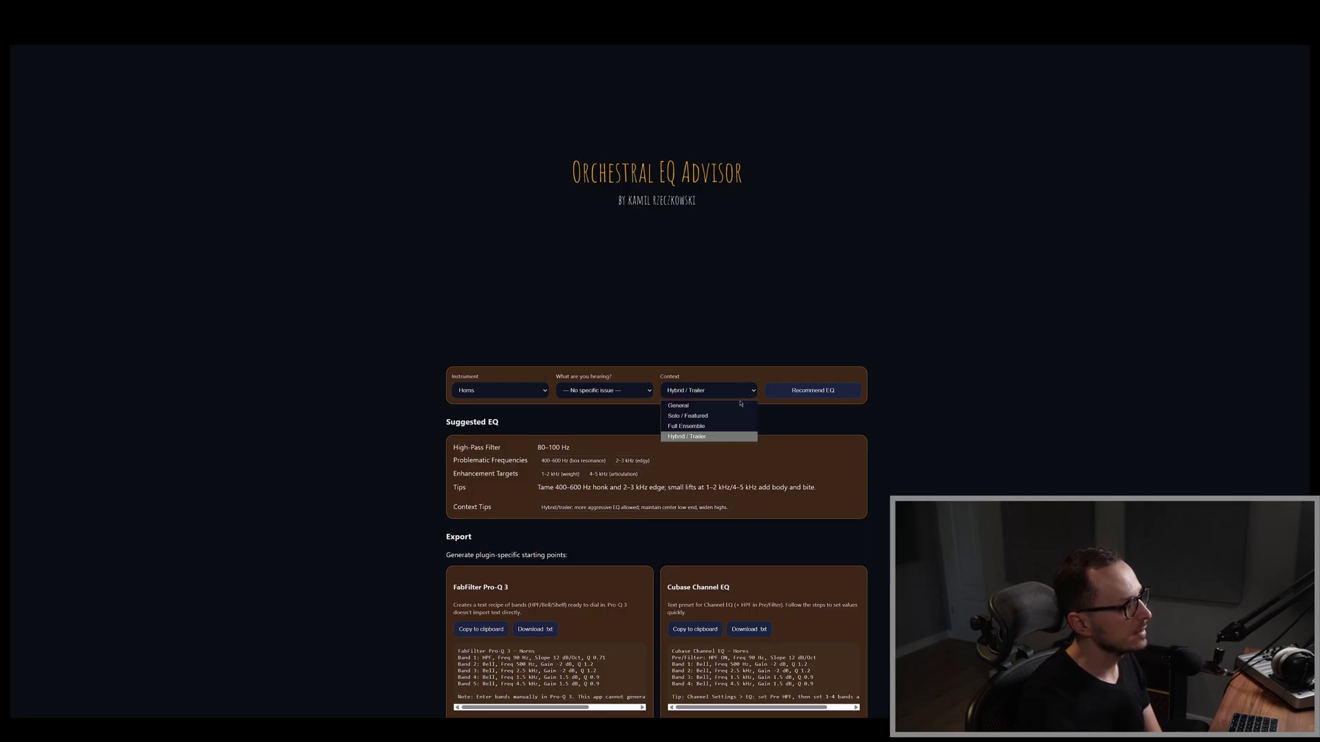
Regenerate the Horns recommendation for Full Ensemble, then for Solo / Featured.
left_click(687, 426)
left_click(806, 392)
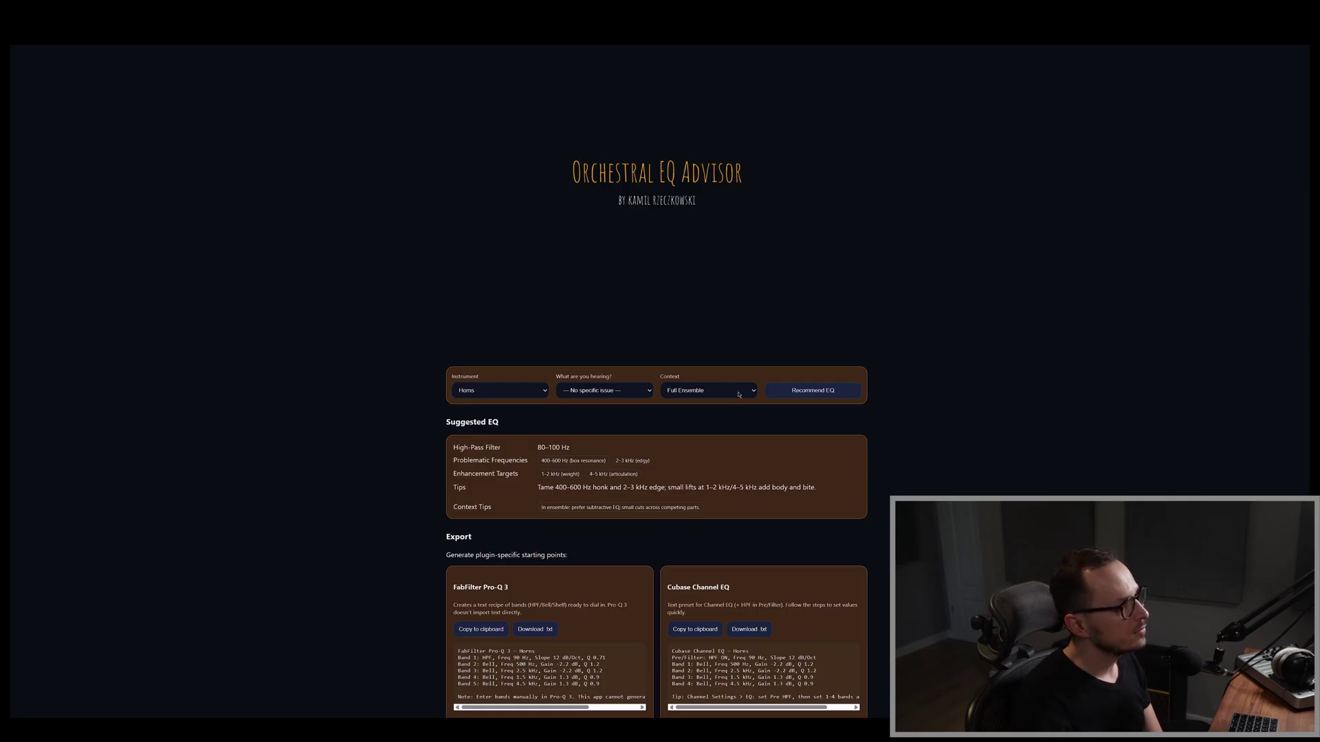
left_click(739, 395)
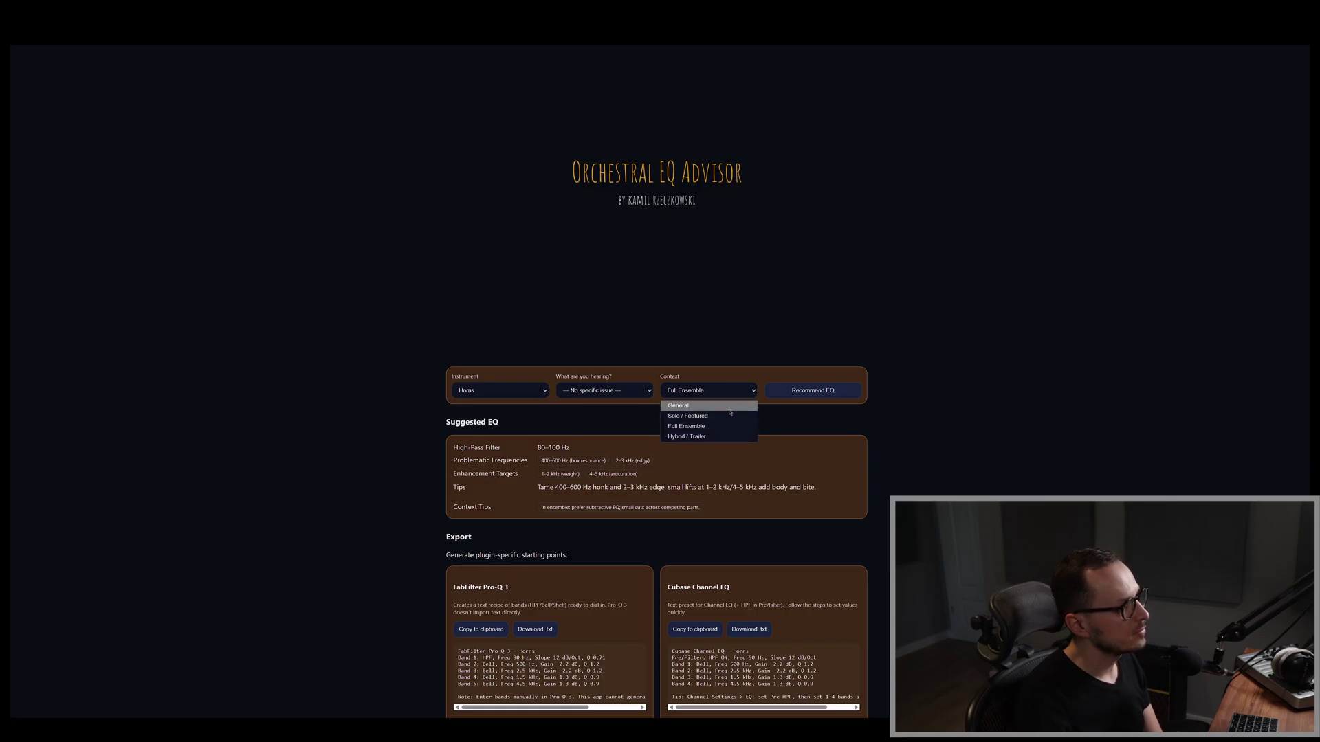
left_click(729, 416)
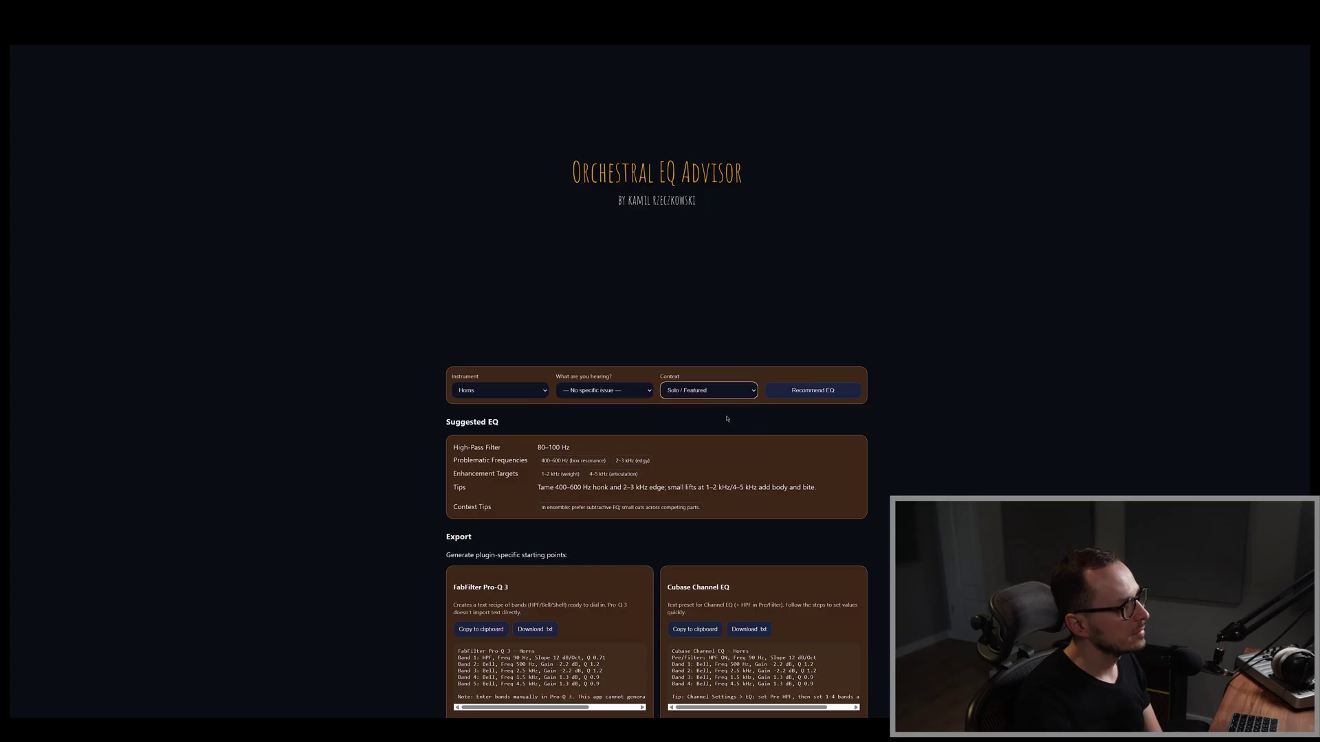
left_click(793, 391)
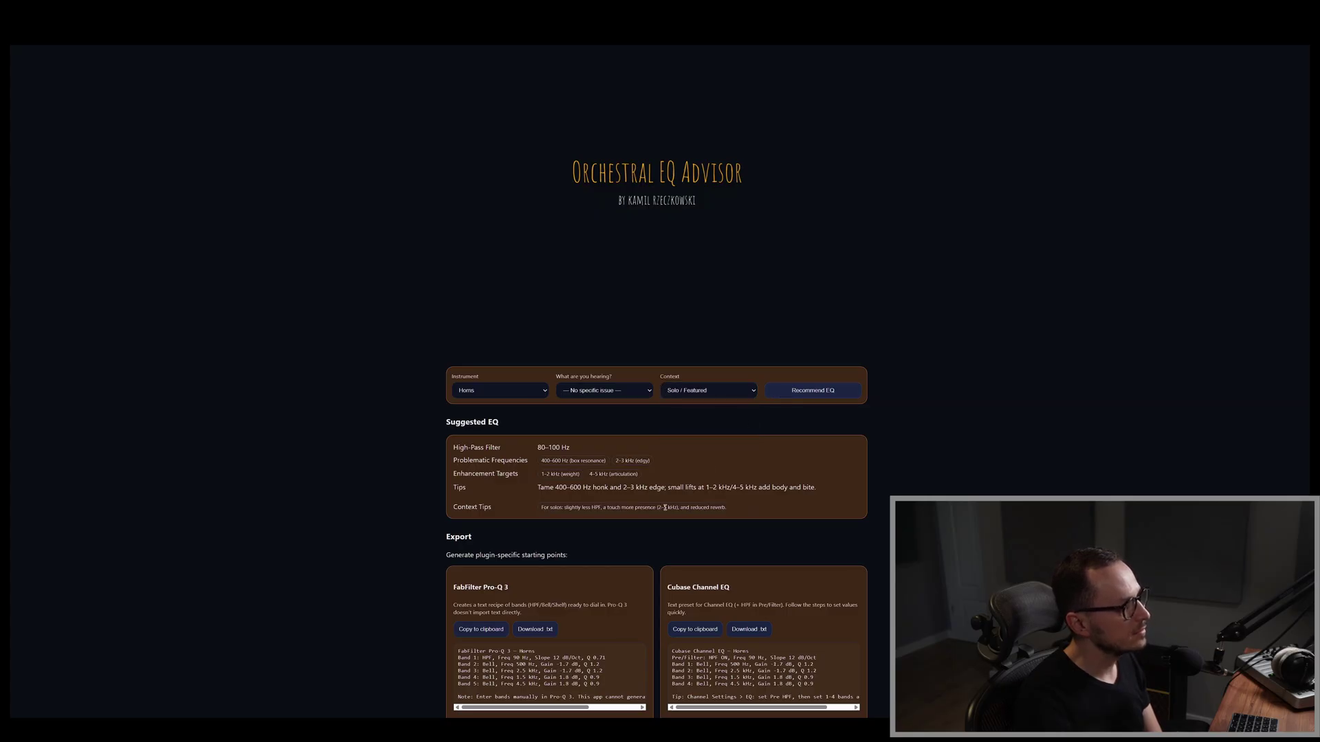
Switch Context back to General and regenerate the Horns recommendation.
left_click(715, 391)
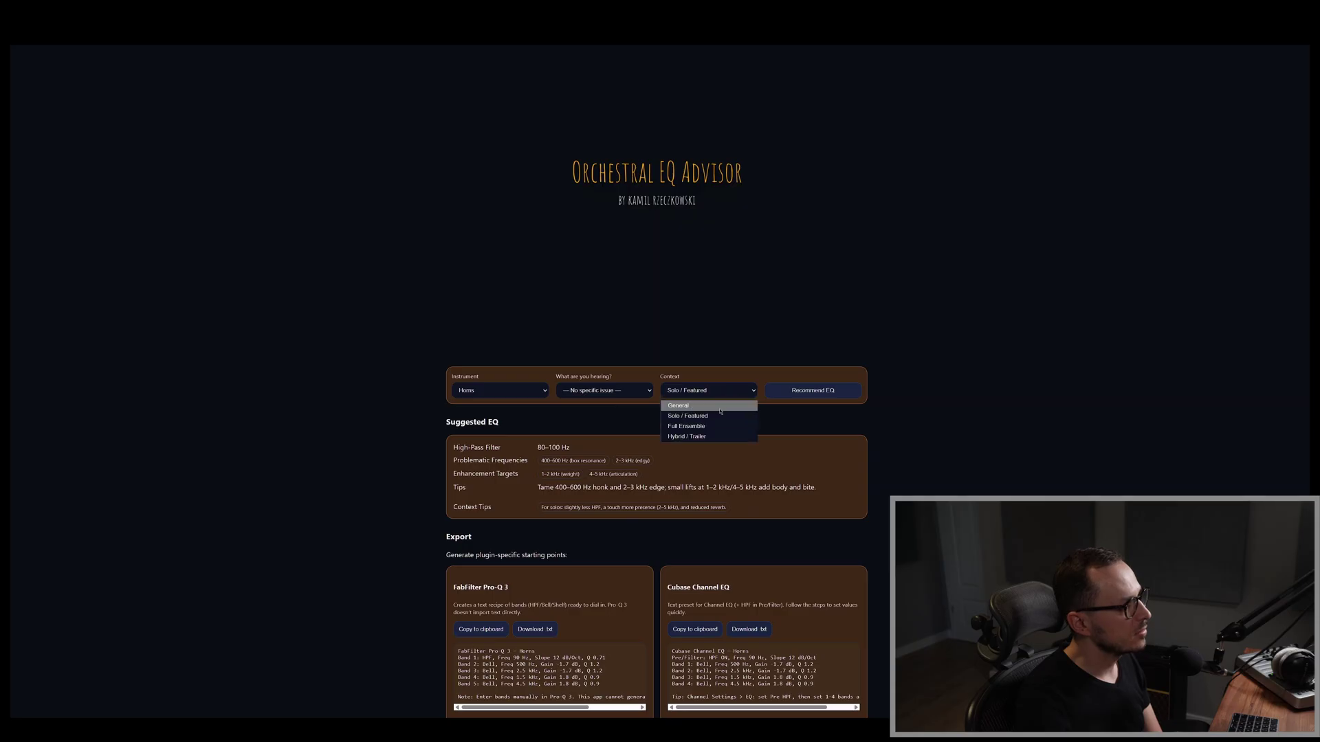
left_click(721, 412)
left_click(792, 394)
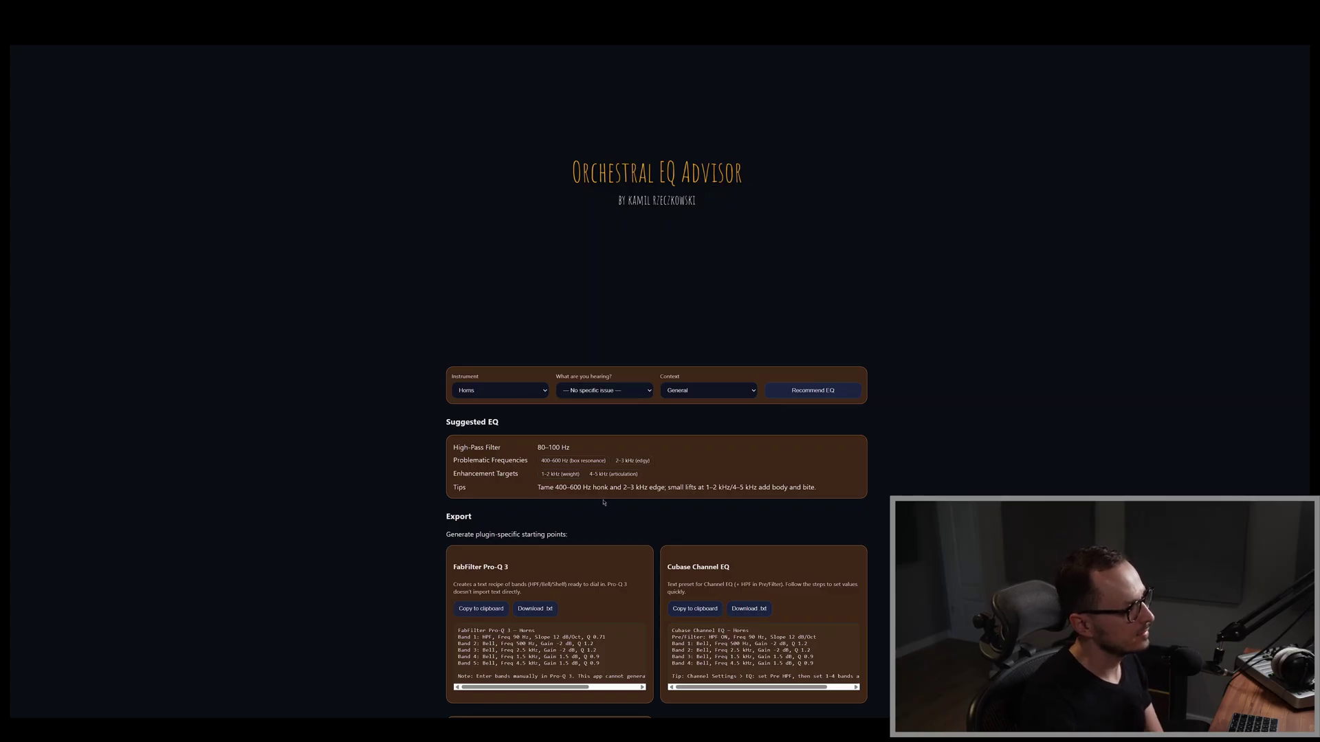
Scroll past the Cubase card (90 Hz, 12 dB/Oct high-pass) to reveal the Logic Pro card.
scroll(604, 502, "down", 1)
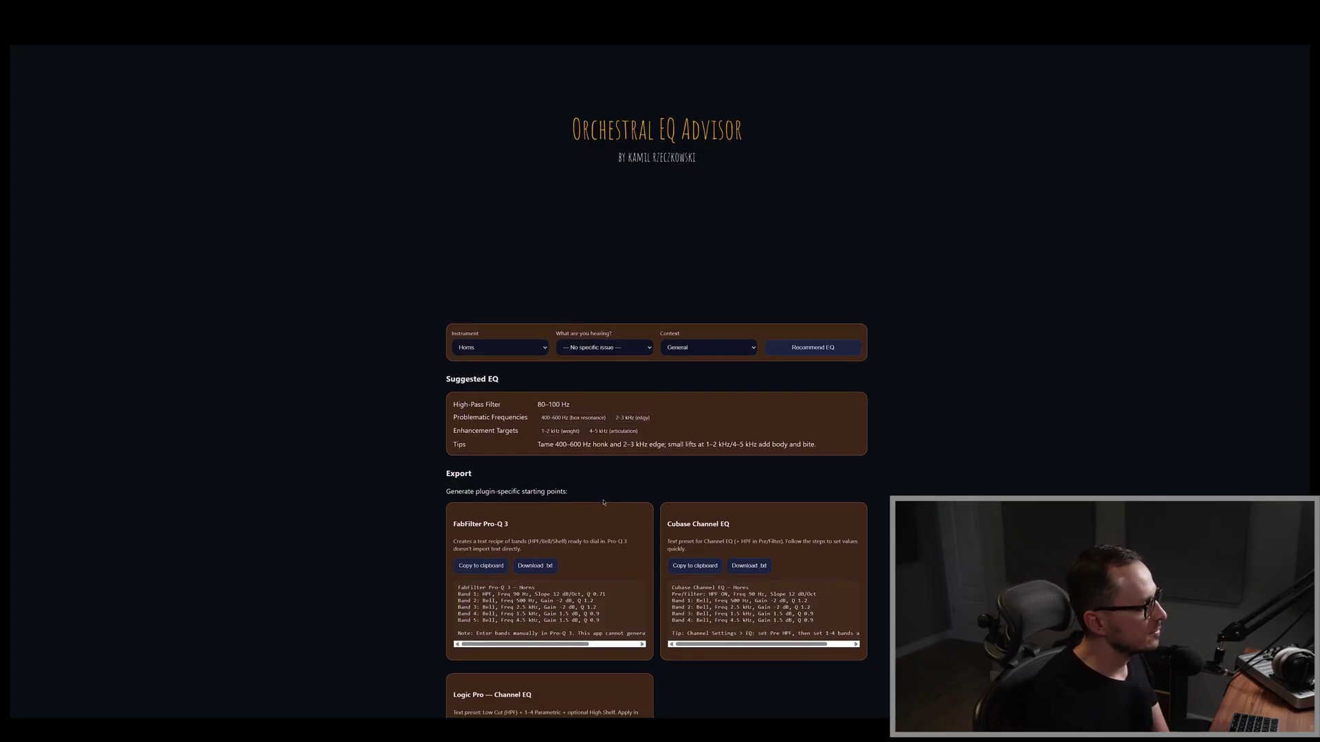
scroll(604, 502, "down", 1)
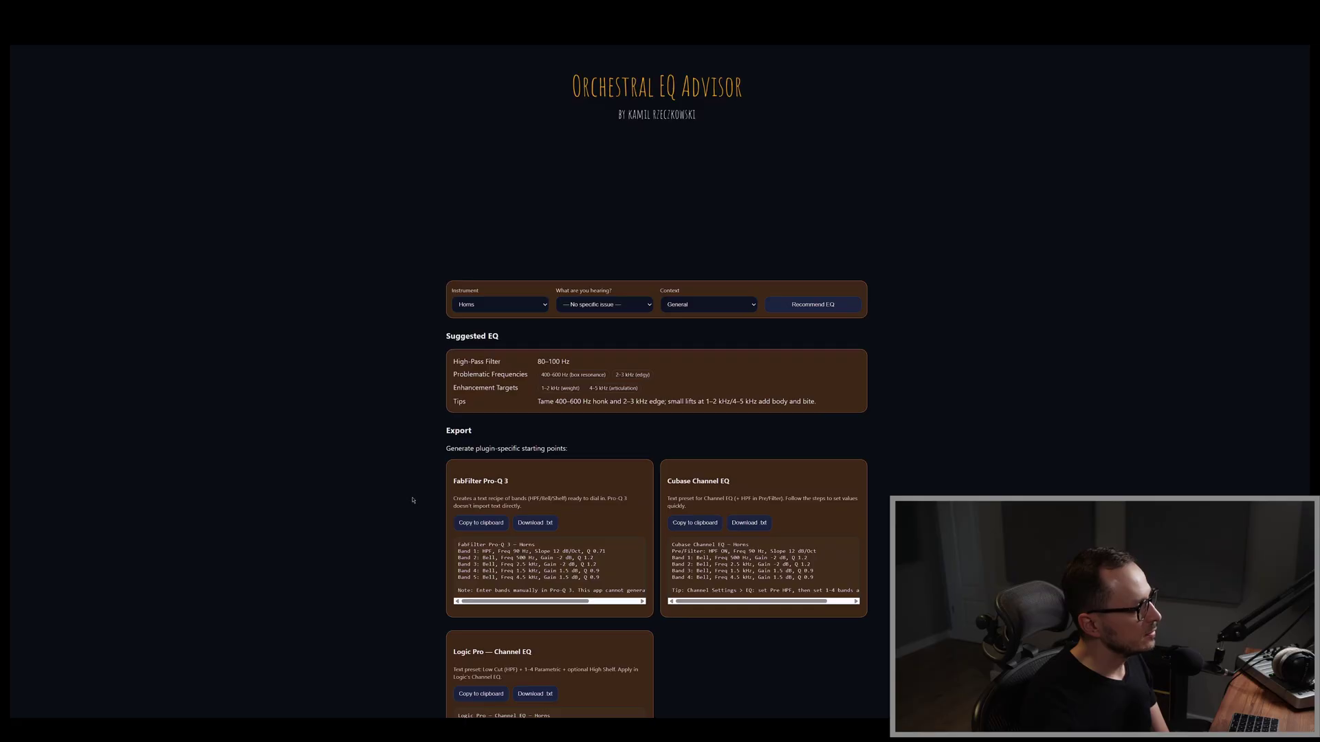
scroll(412, 500, "down", 1)
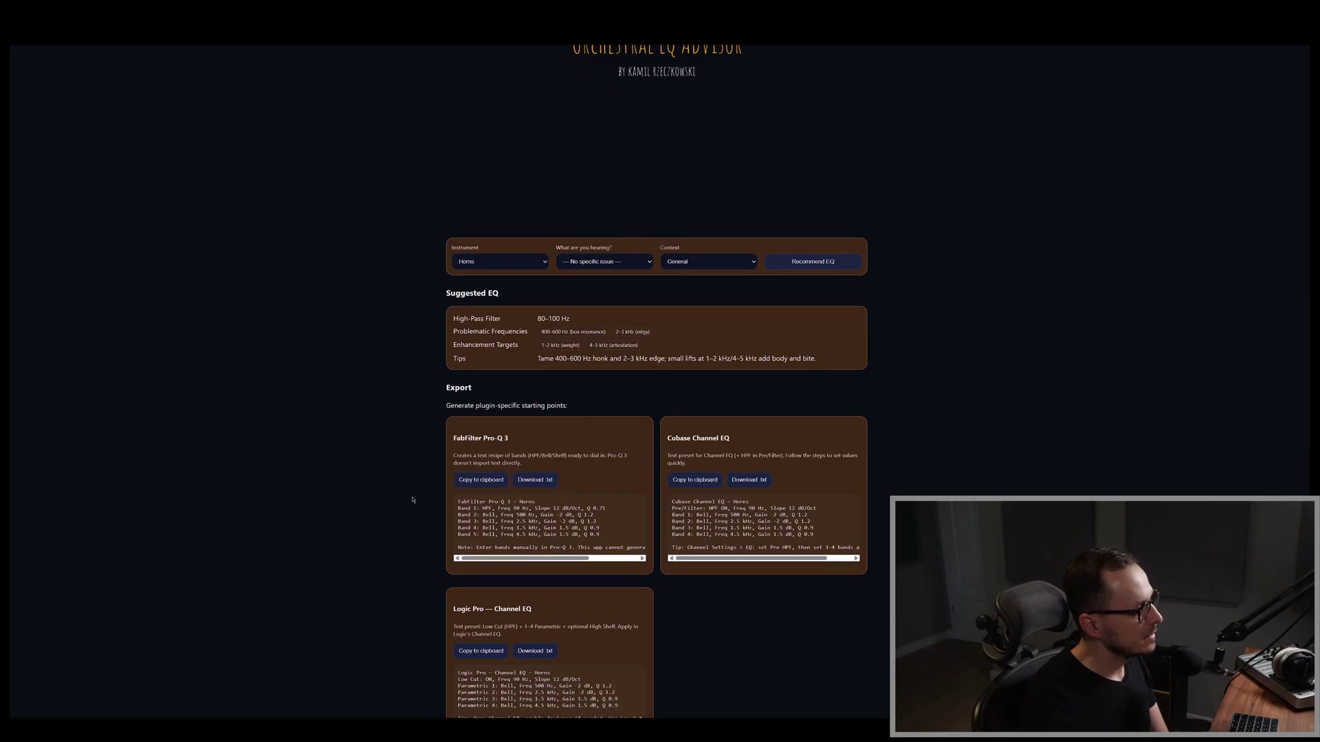
scroll(412, 499, "down", 1)
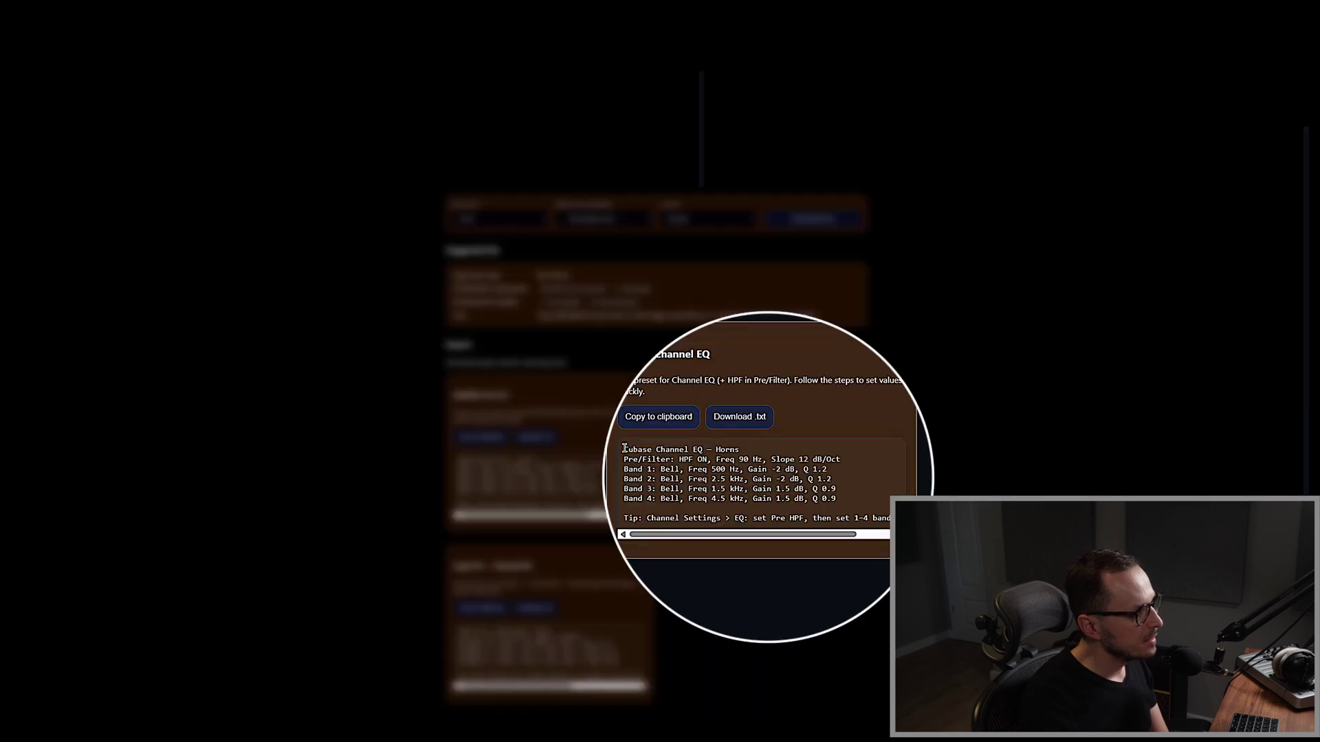
Copy the Cubase preset text: −2 dB at 500 Hz/2.5 kHz, +1.5 dB at 1.5/4.5 kHz.
left_click_drag(671, 459, 845, 515)
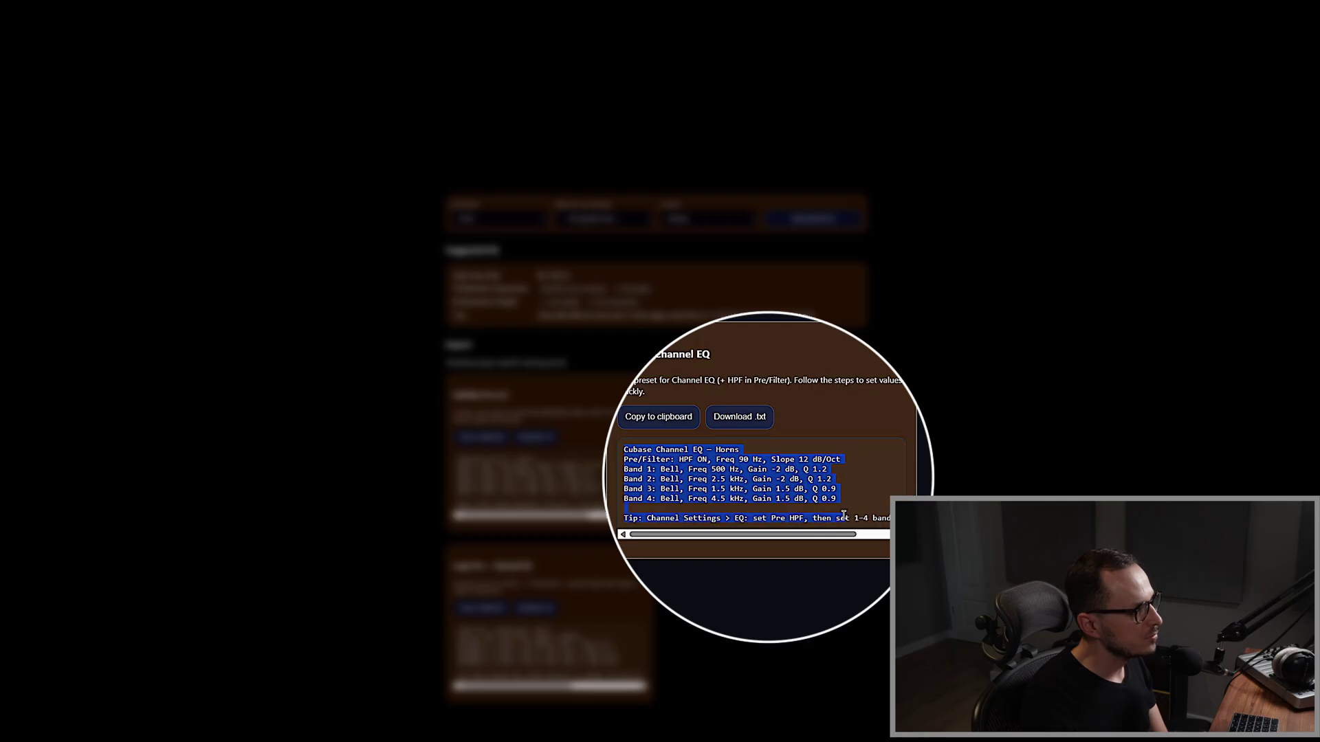
right_click(897, 485)
left_click(872, 452)
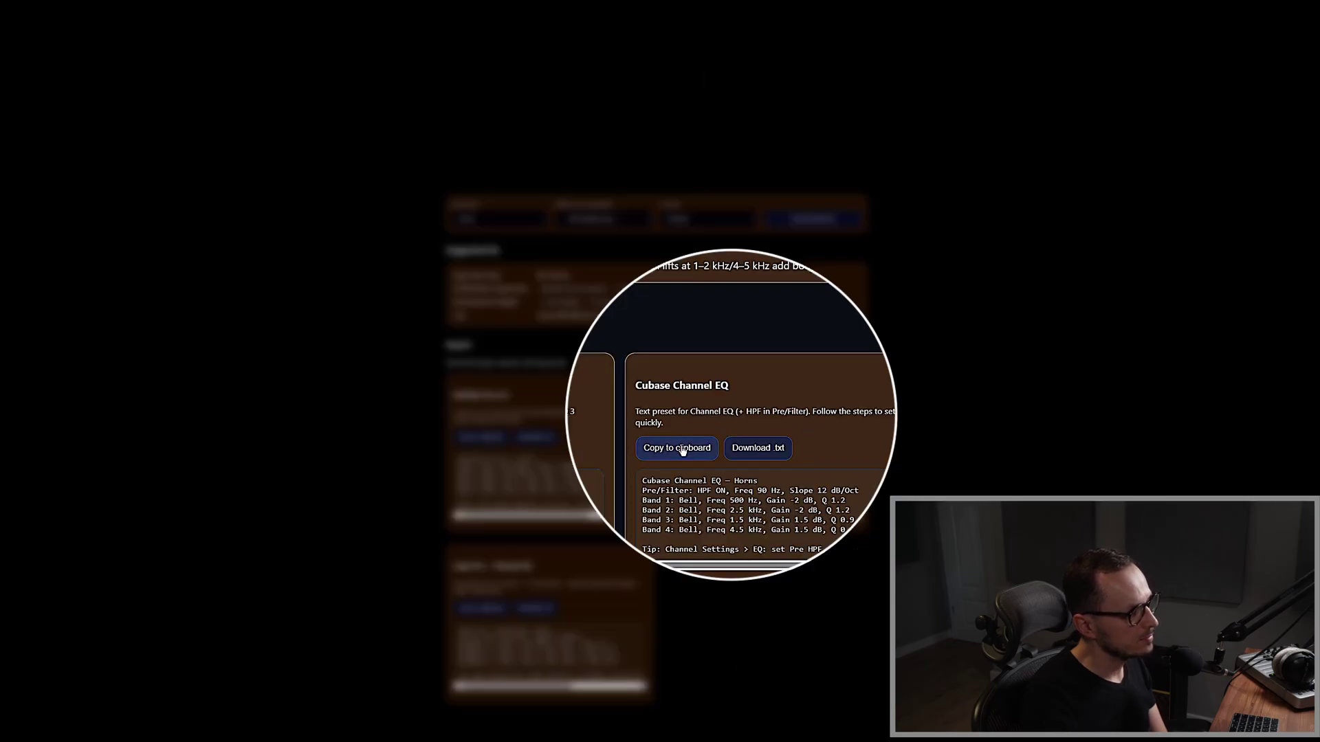
left_click(682, 450)
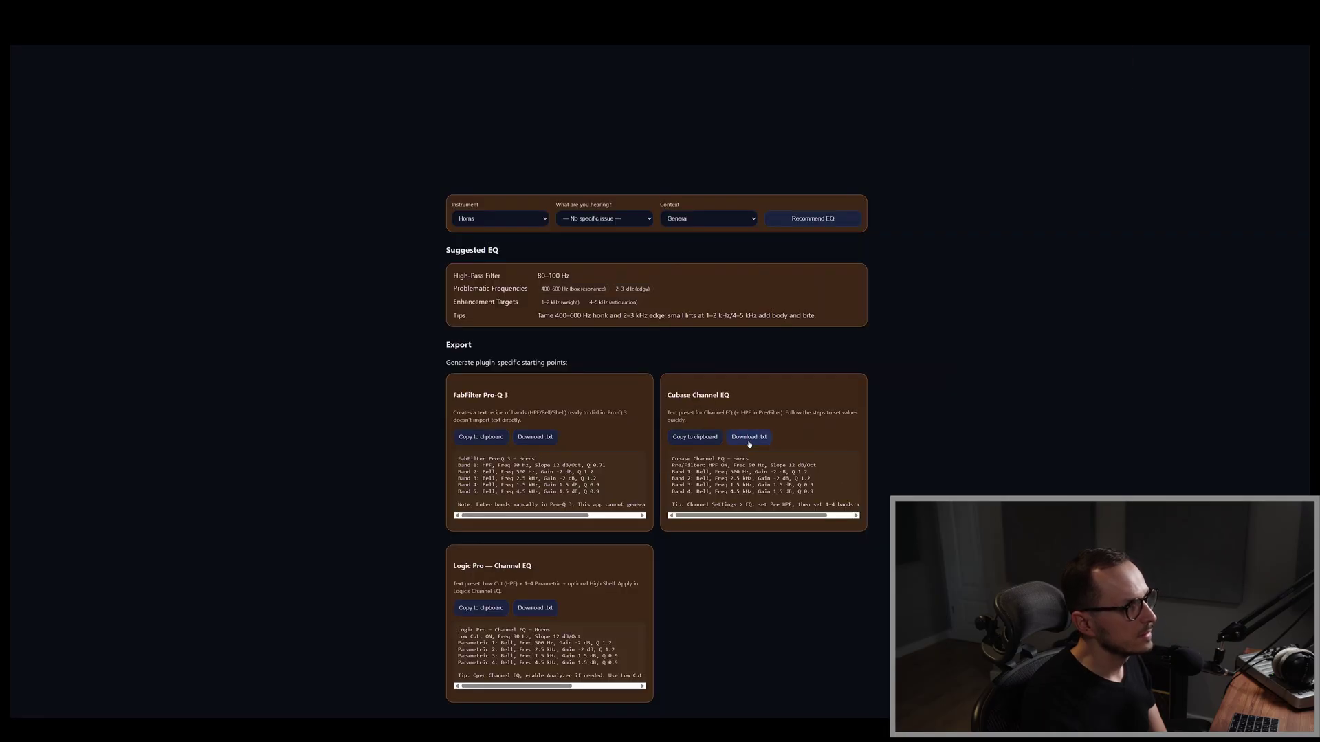
Download the Cubase preset as Cubase-Channel-EQ (3).txt, view it in Notepad, then close Notepad.
left_click(748, 438)
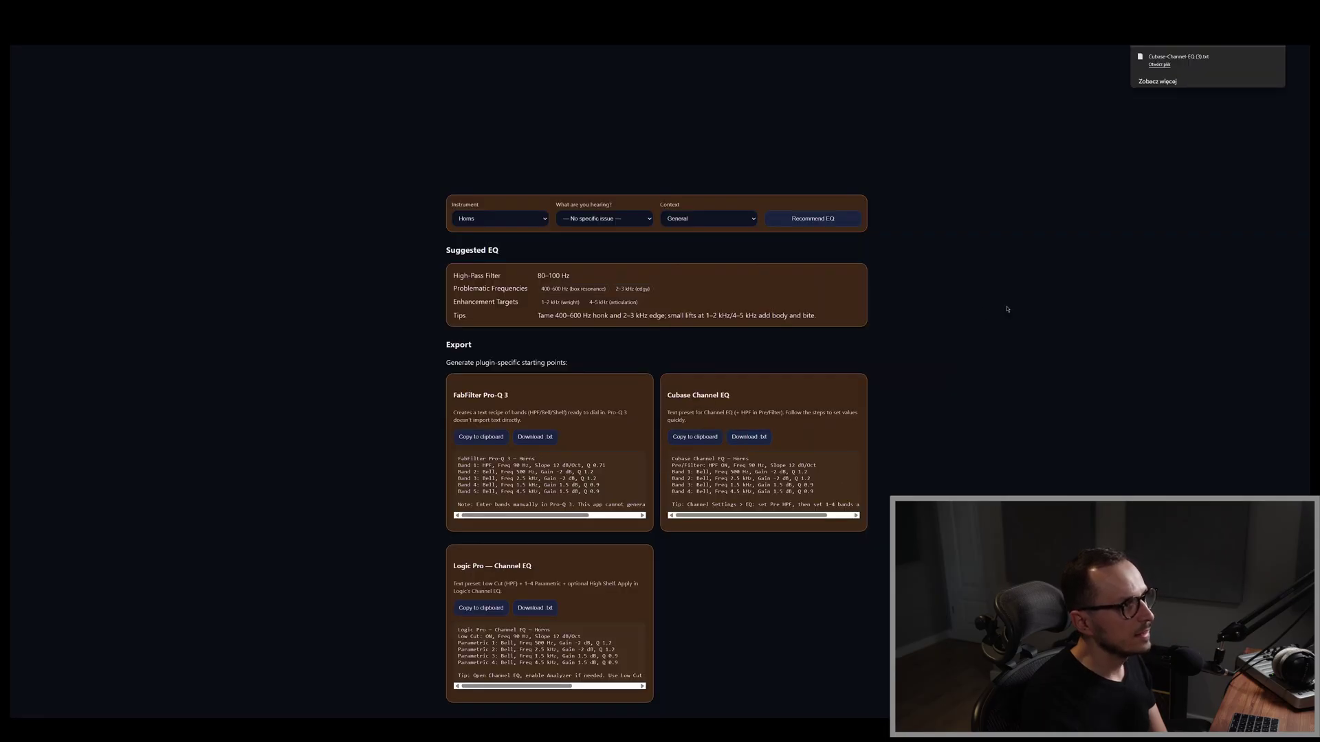
left_click(1160, 65)
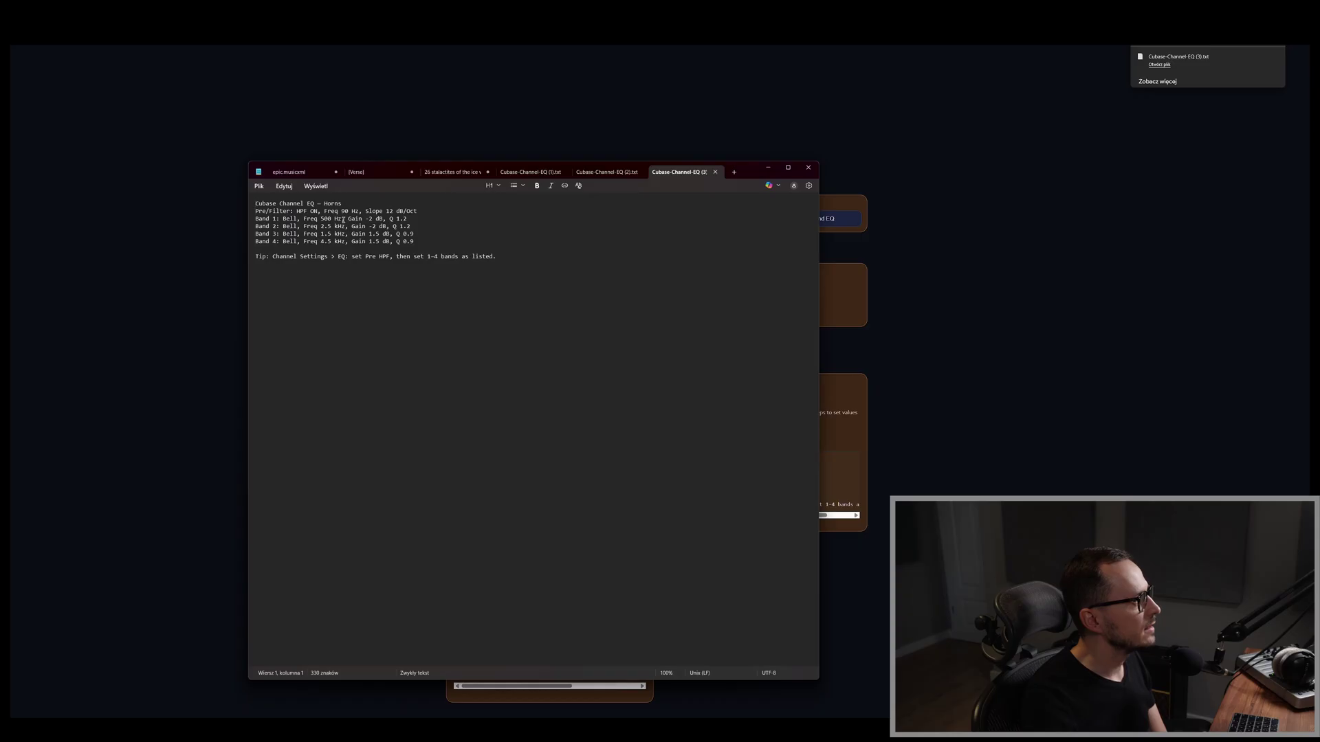
left_click(808, 167)
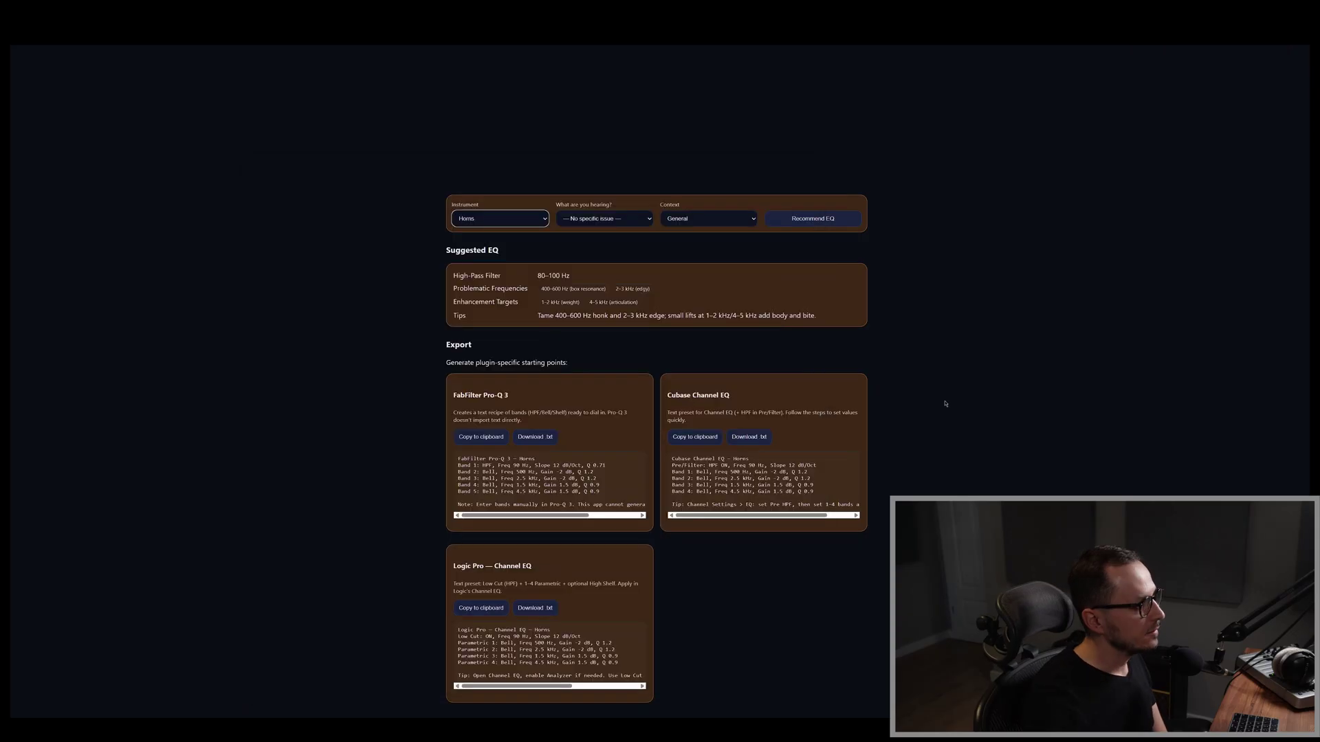
Check the instrument choices, leaving Horns selected, and scroll back to the top.
left_click(543, 220)
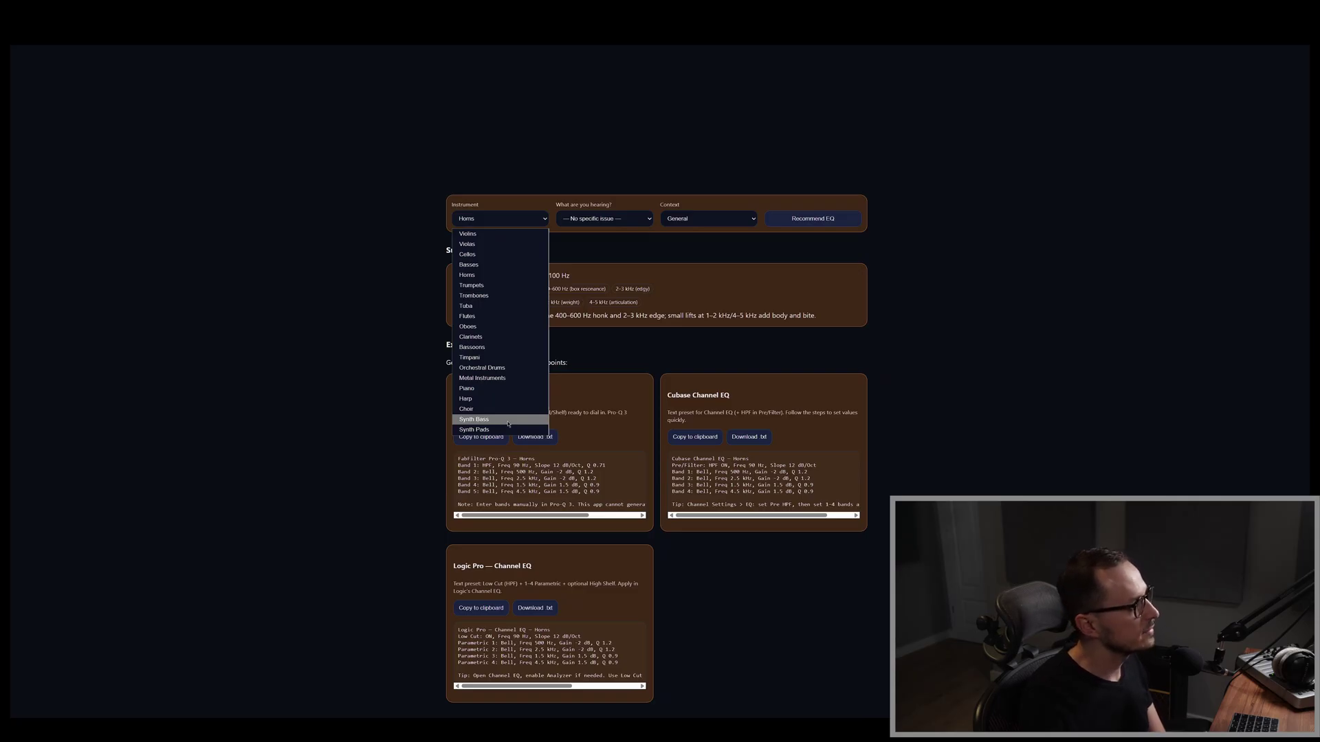
left_click(932, 333)
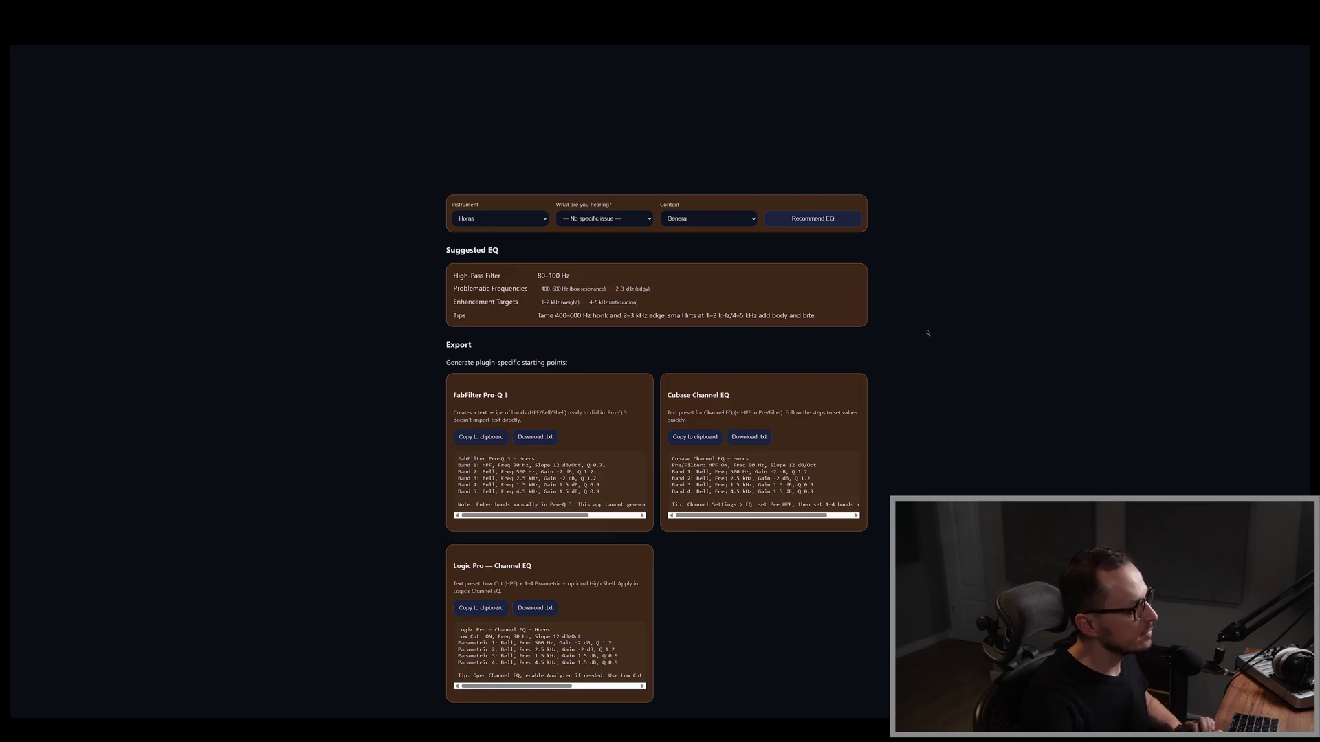
scroll(927, 332, "up", 3)
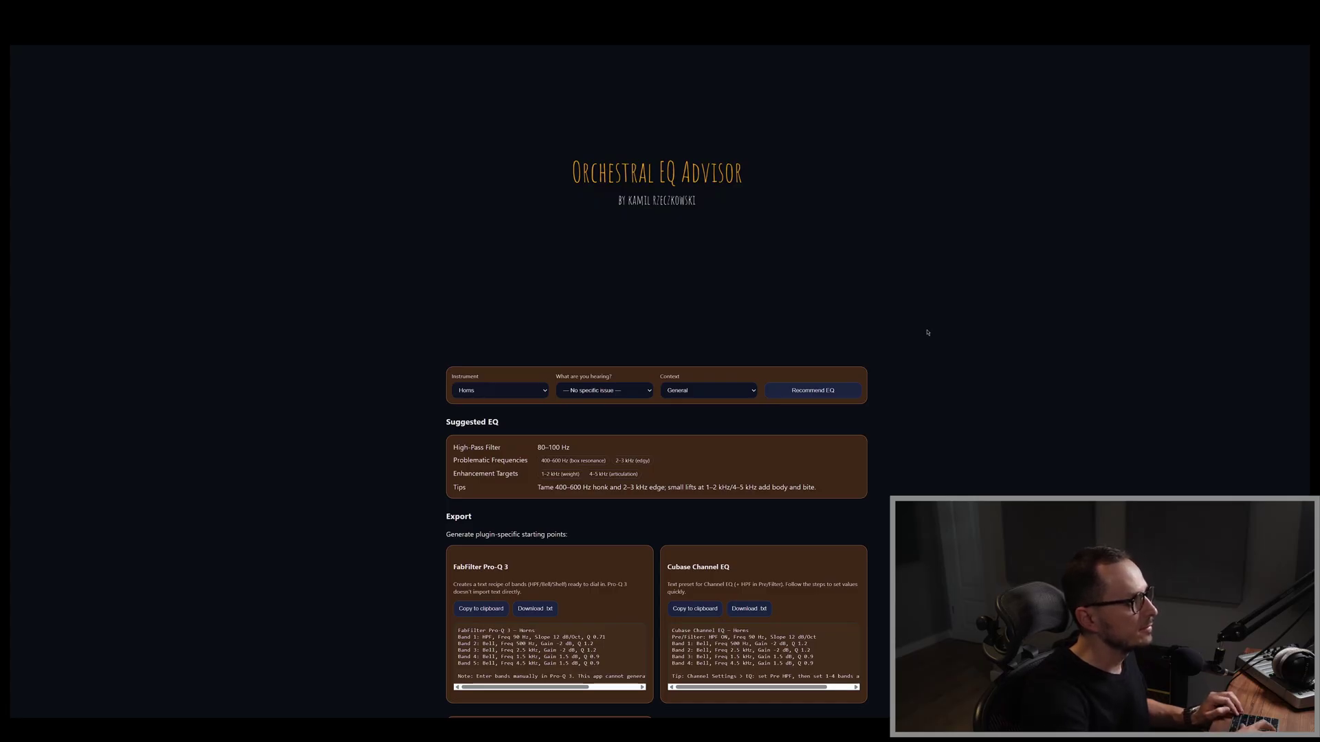
Reload the page and request a violin EQ recommendation for Muddy / Boxy in Full Ensemble.
key("F5")
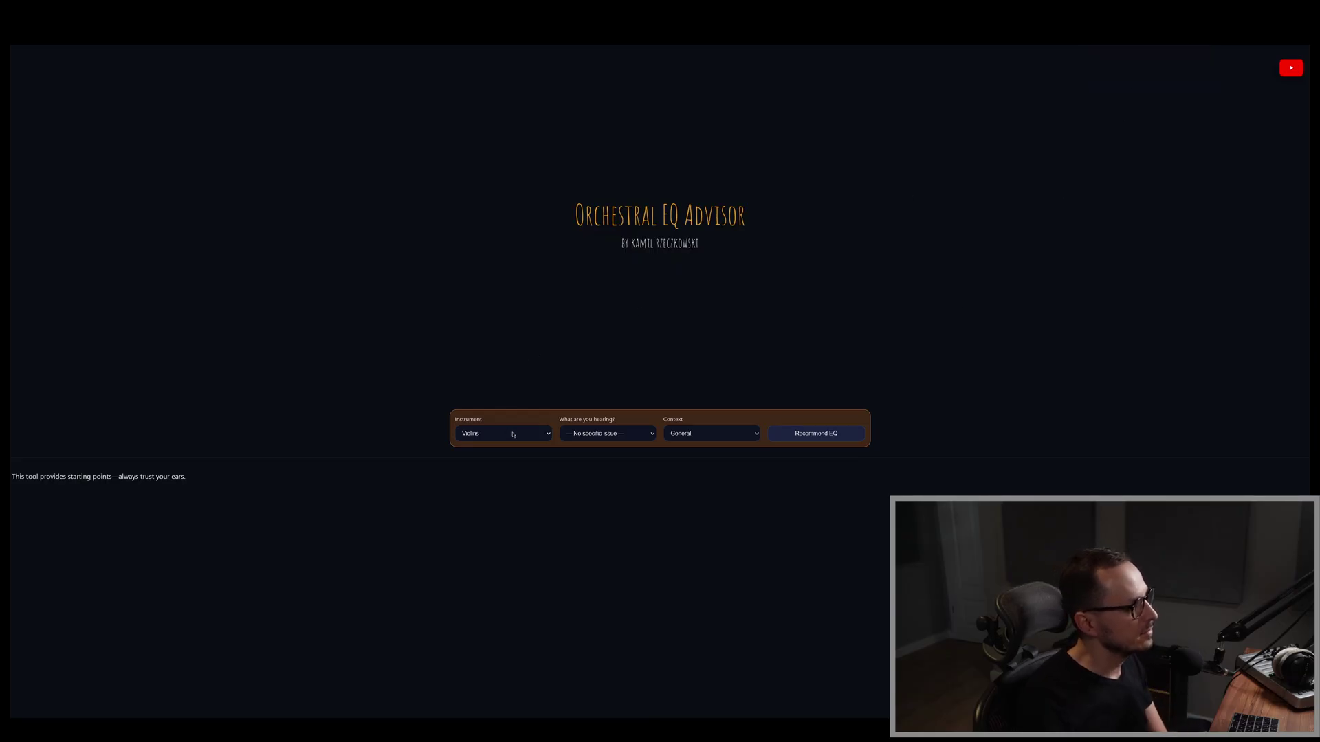
left_click(645, 437)
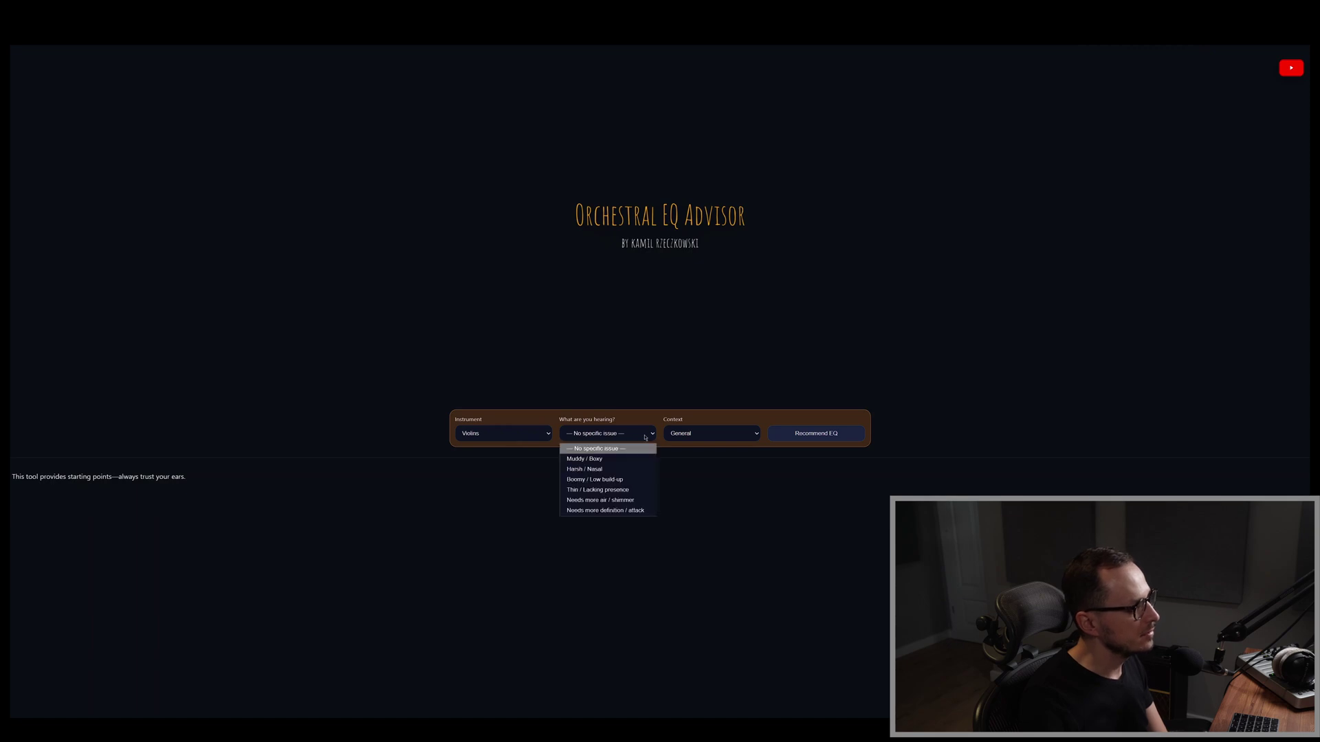
left_click(602, 459)
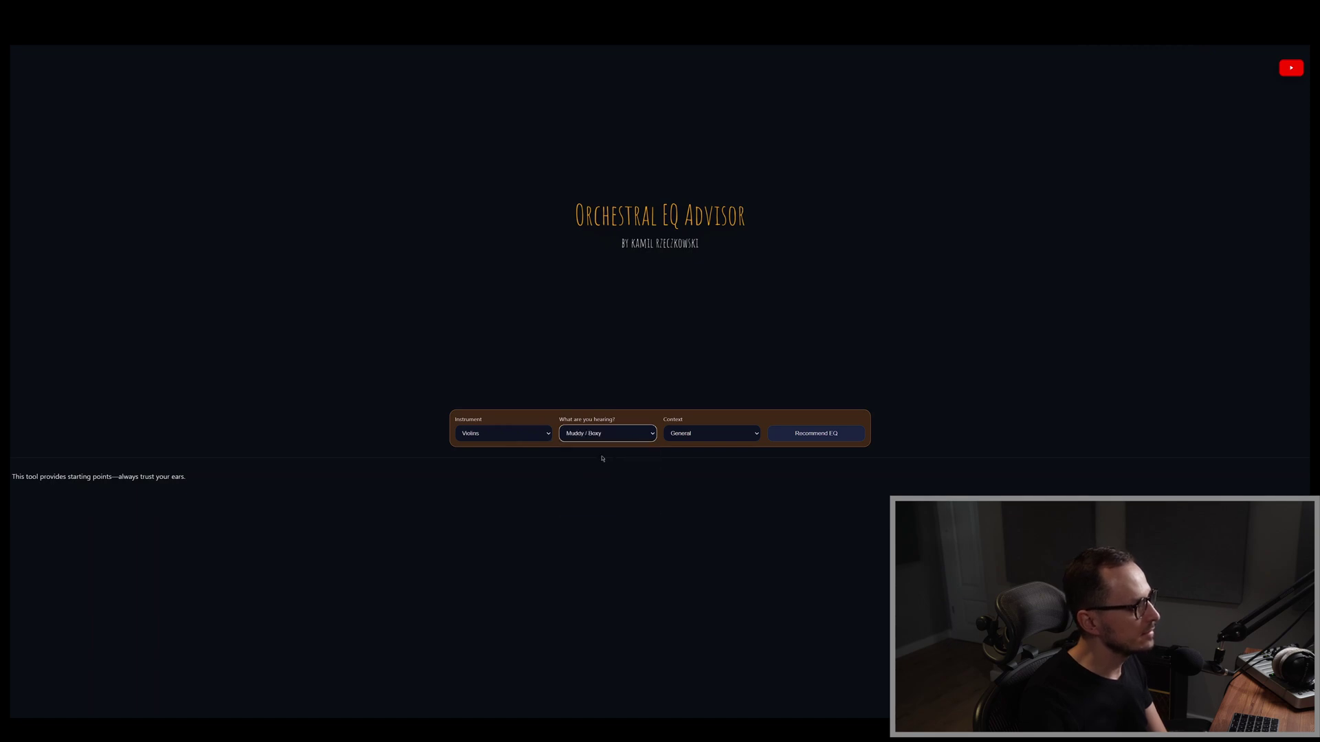
left_click(706, 433)
left_click(689, 469)
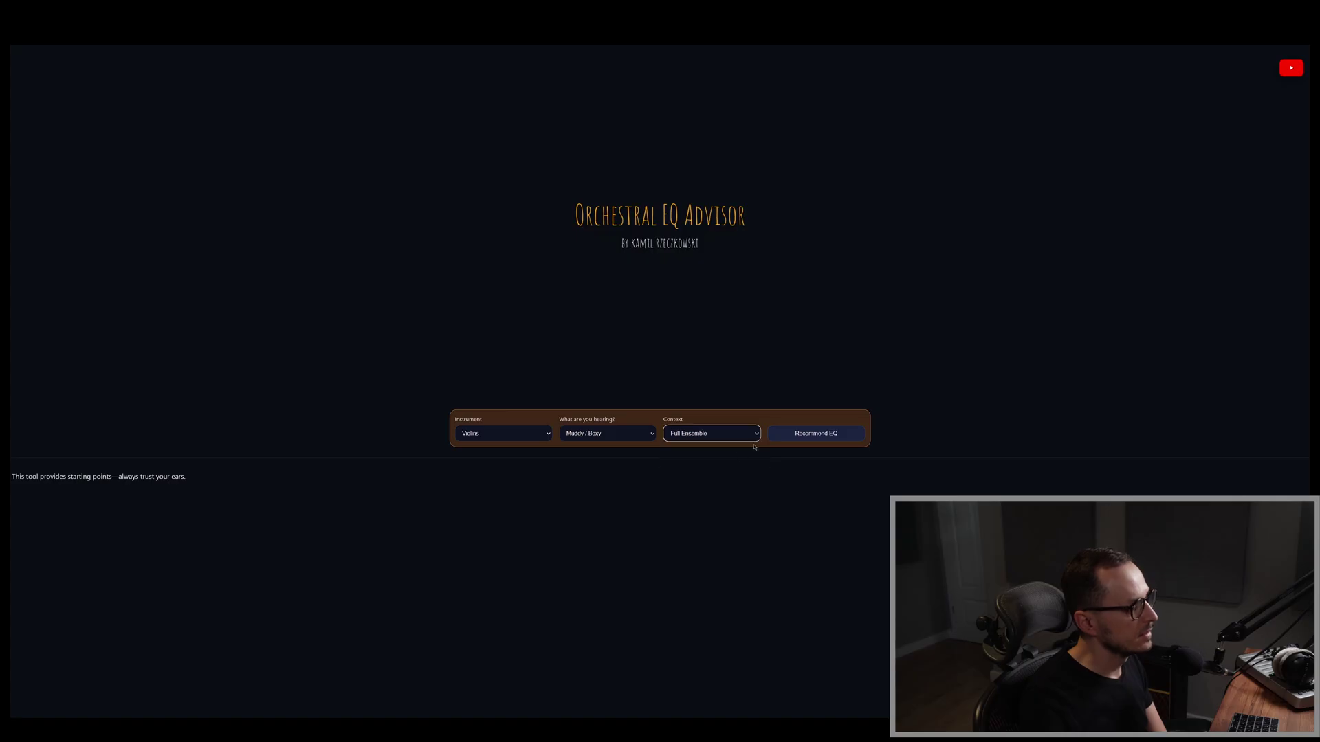
left_click(792, 433)
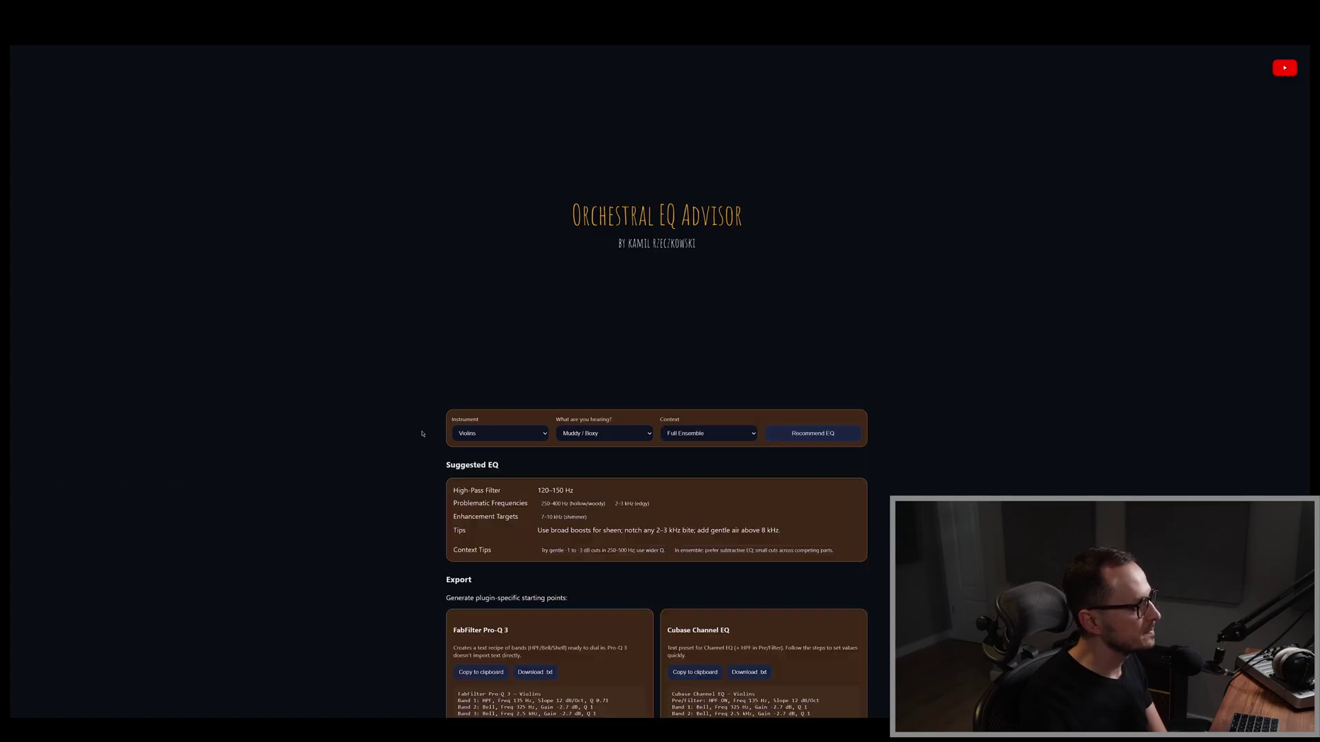
scroll(404, 457, "down", 3)
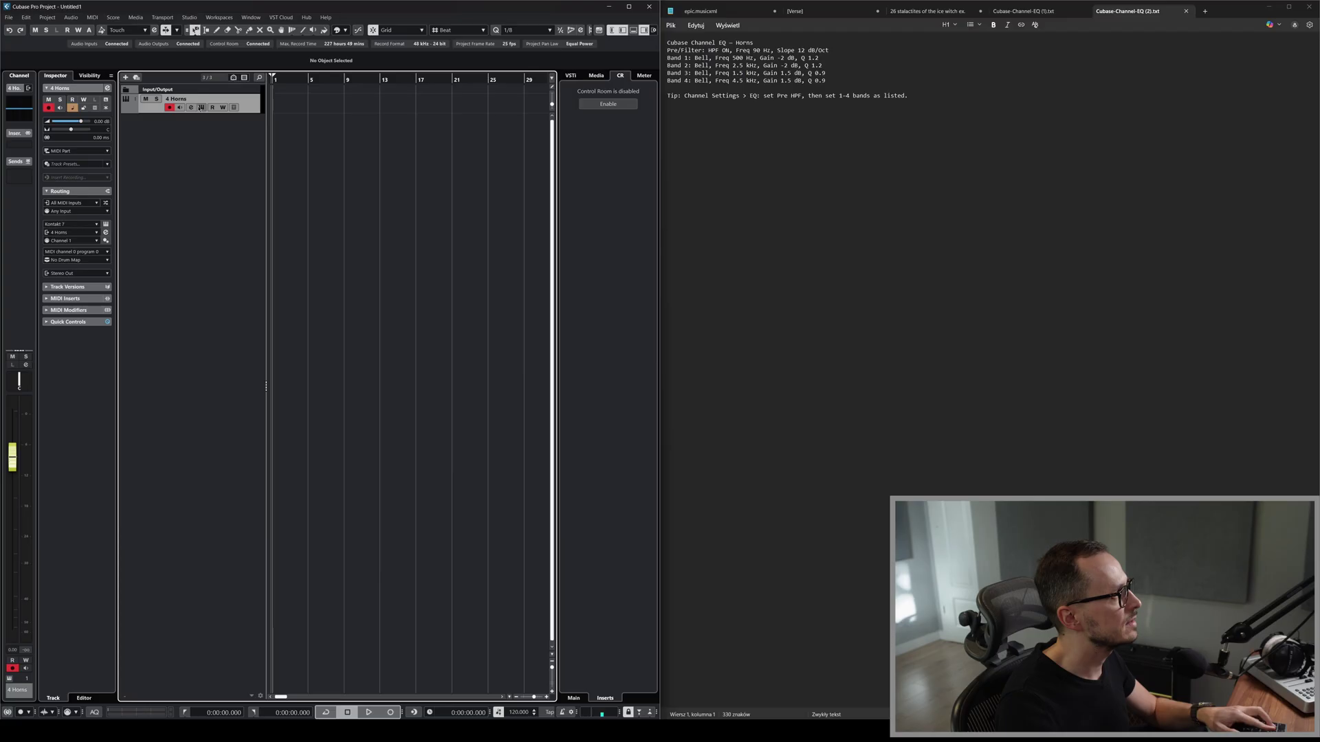
Close the Kontakt instrument window and bring up the MixConsole.
left_click(201, 107)
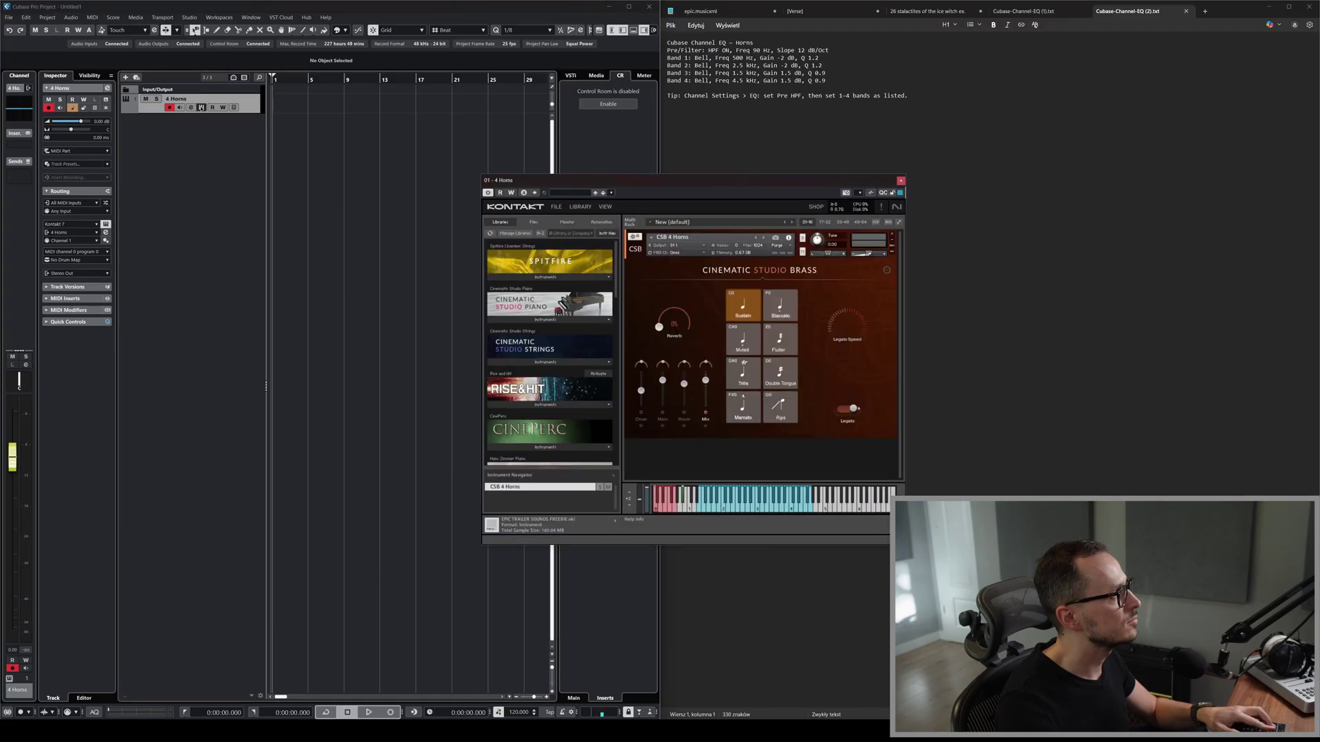
left_click(201, 107)
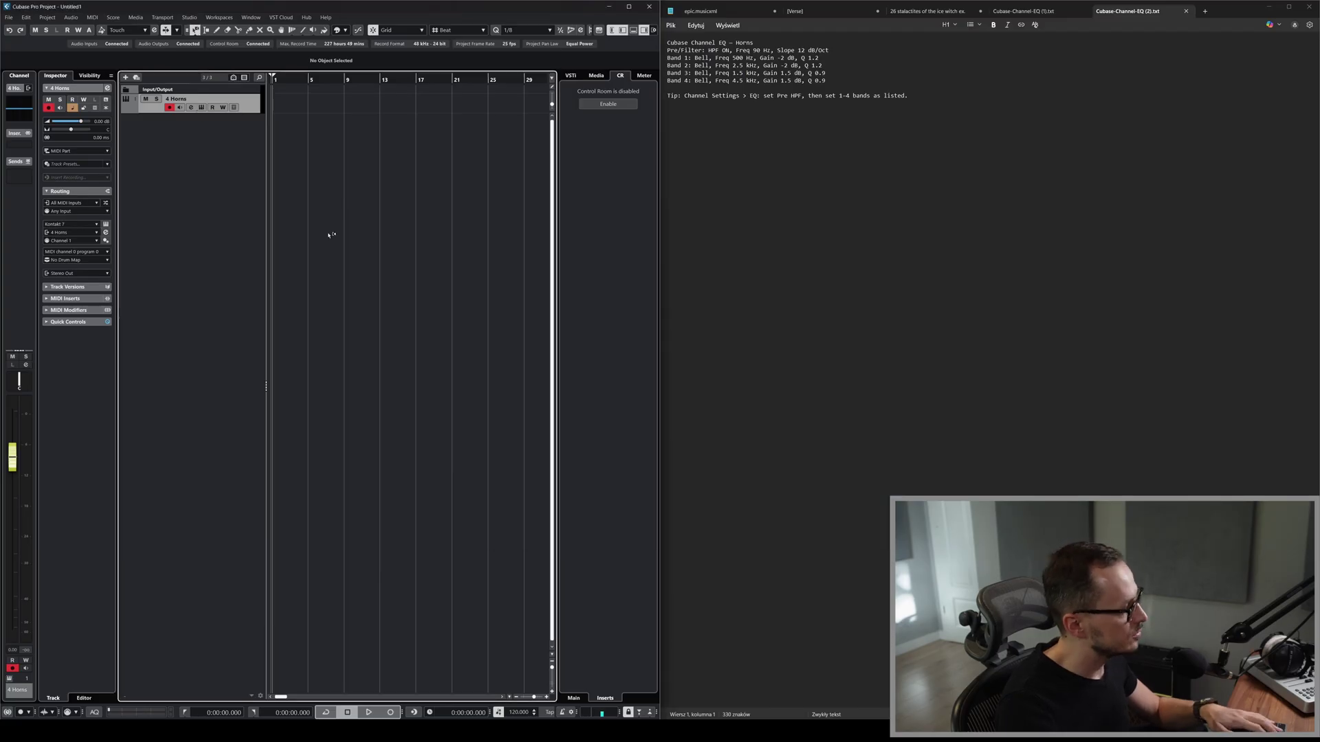
key("F3")
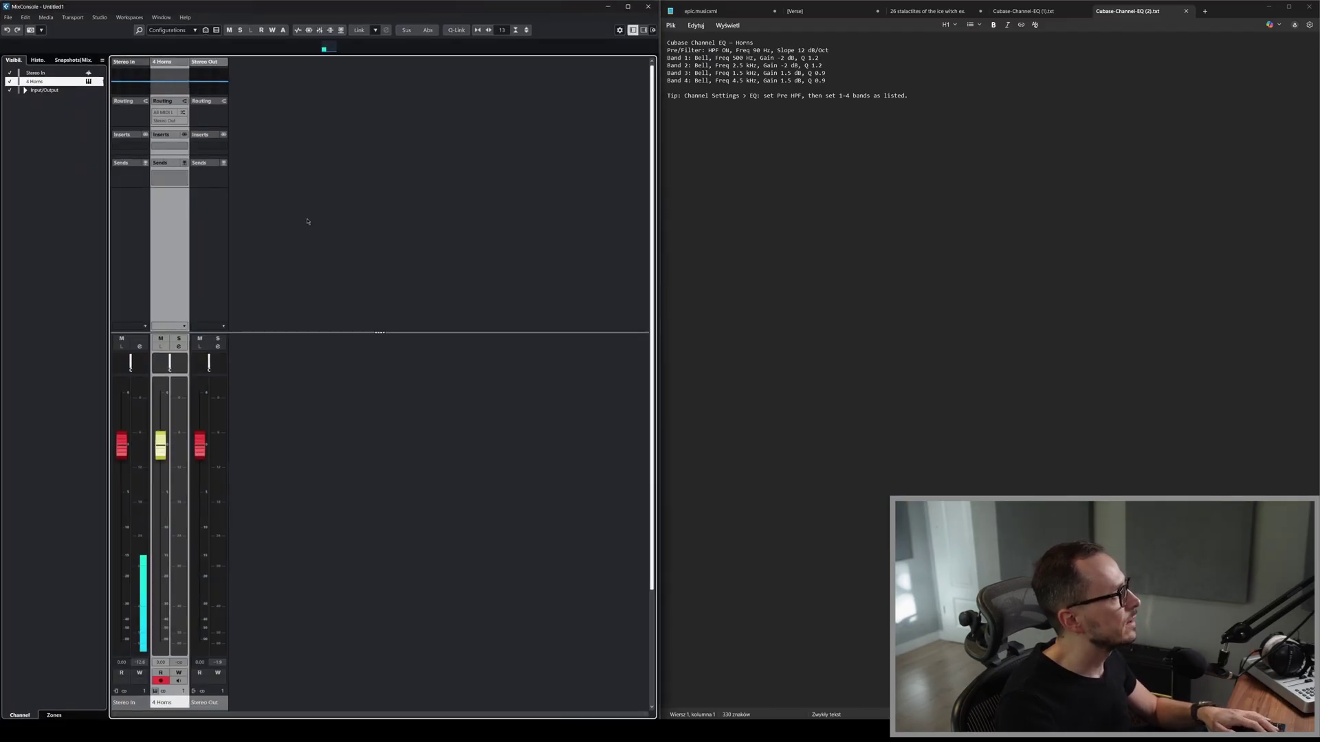
In the 4 Horns channel EQ, enable the pre high-pass filter at 90 Hz.
left_click(170, 91)
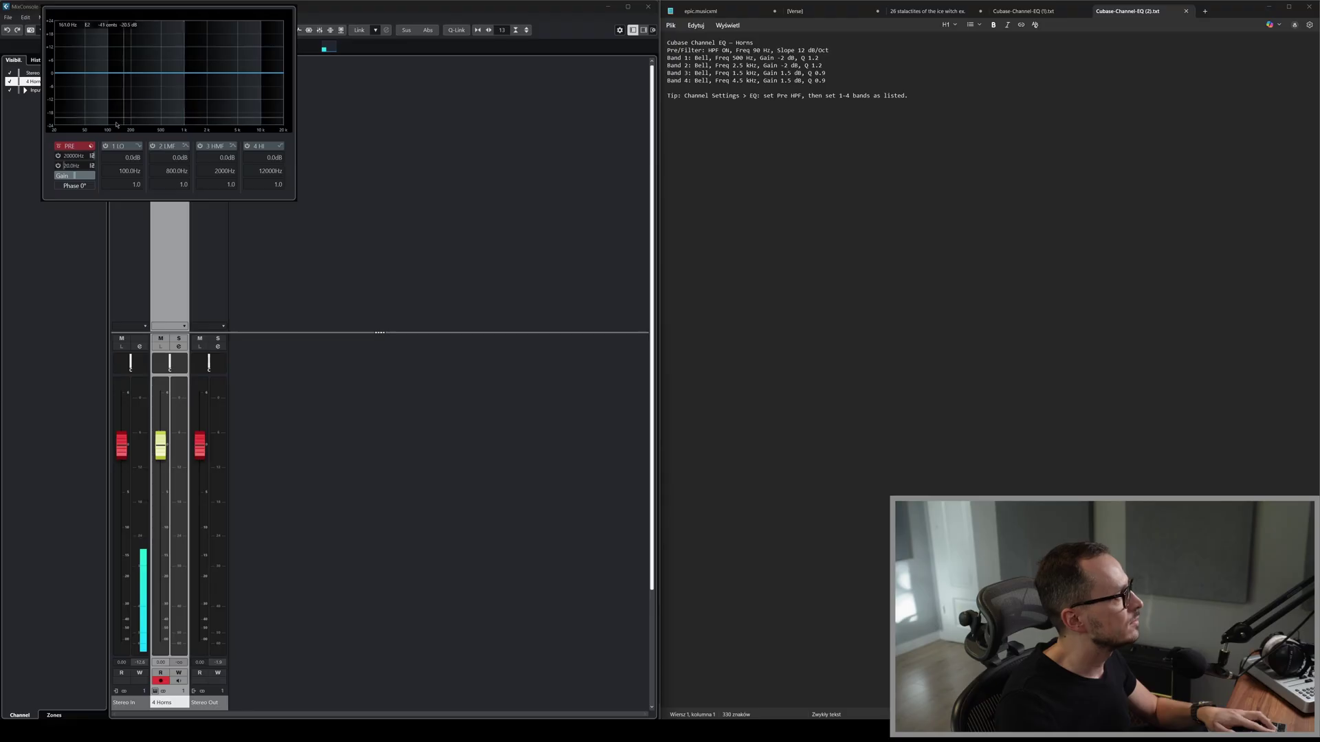
left_click(58, 166)
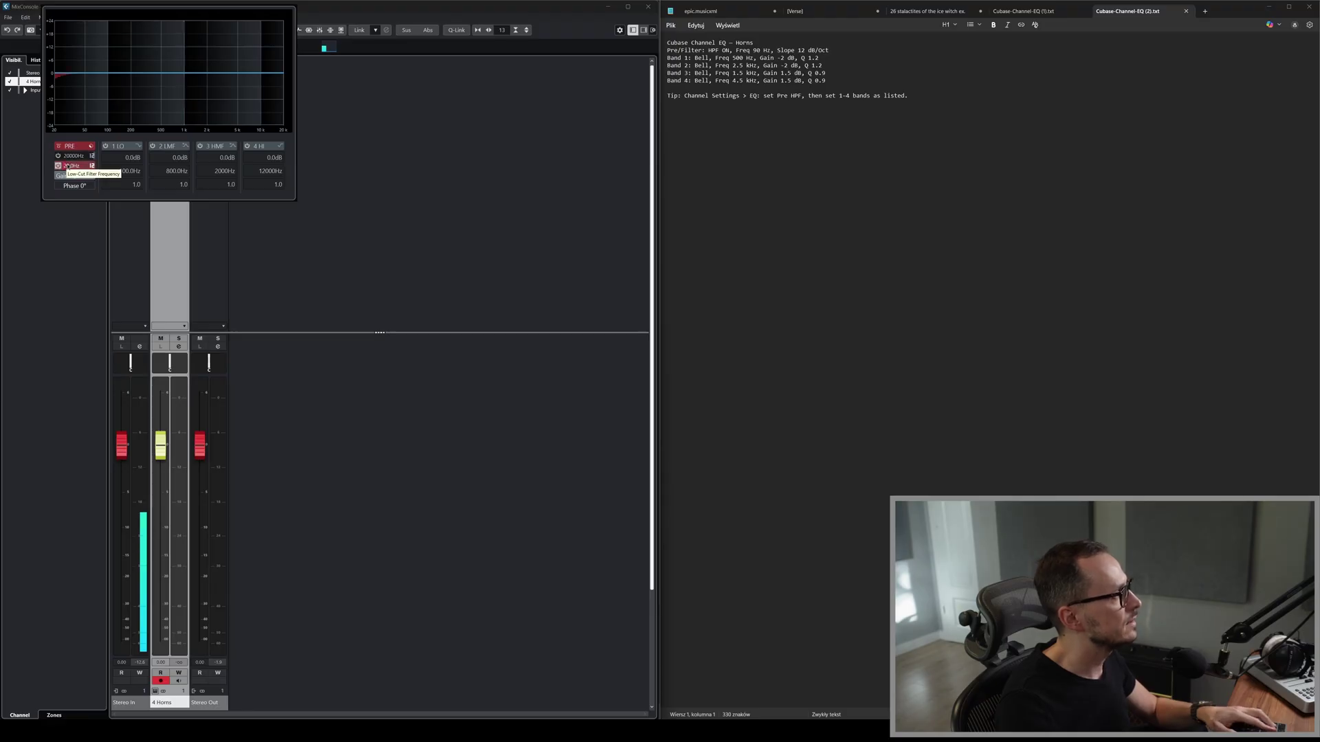
double_click(66, 165)
type("90")
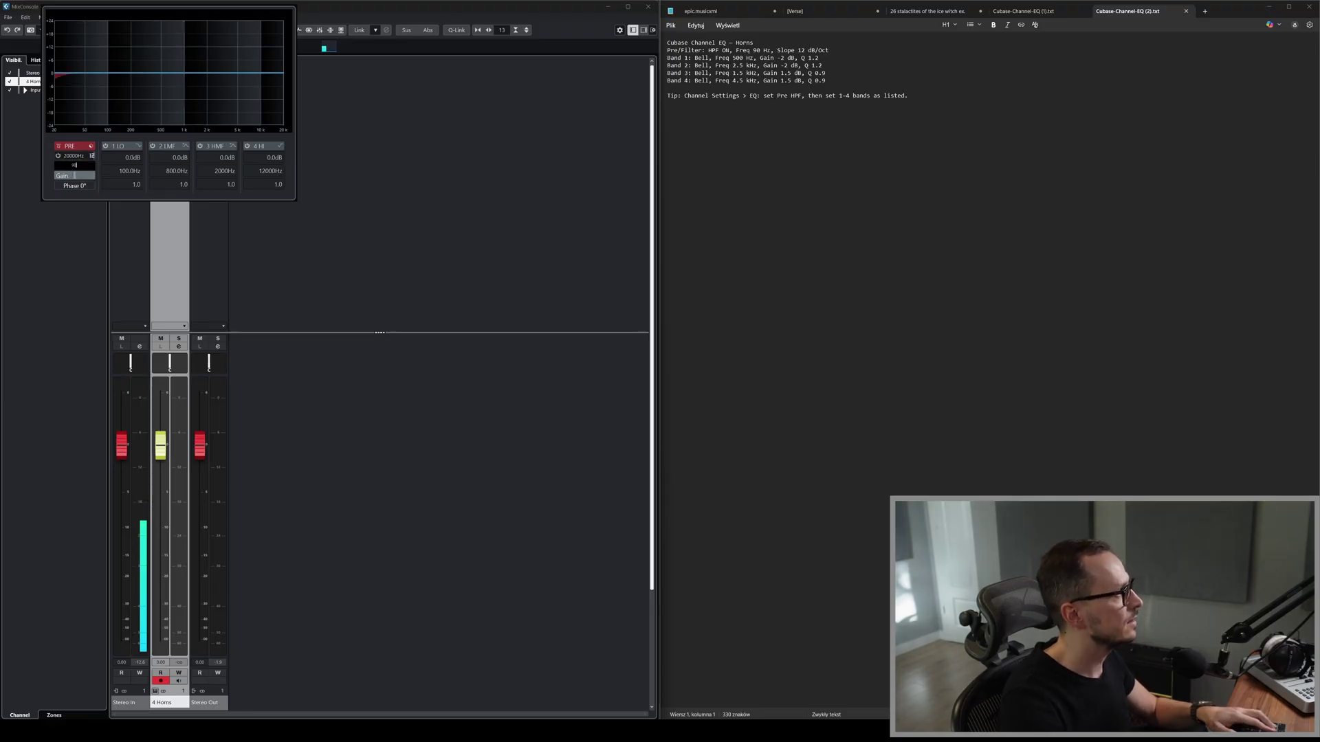
key("Return")
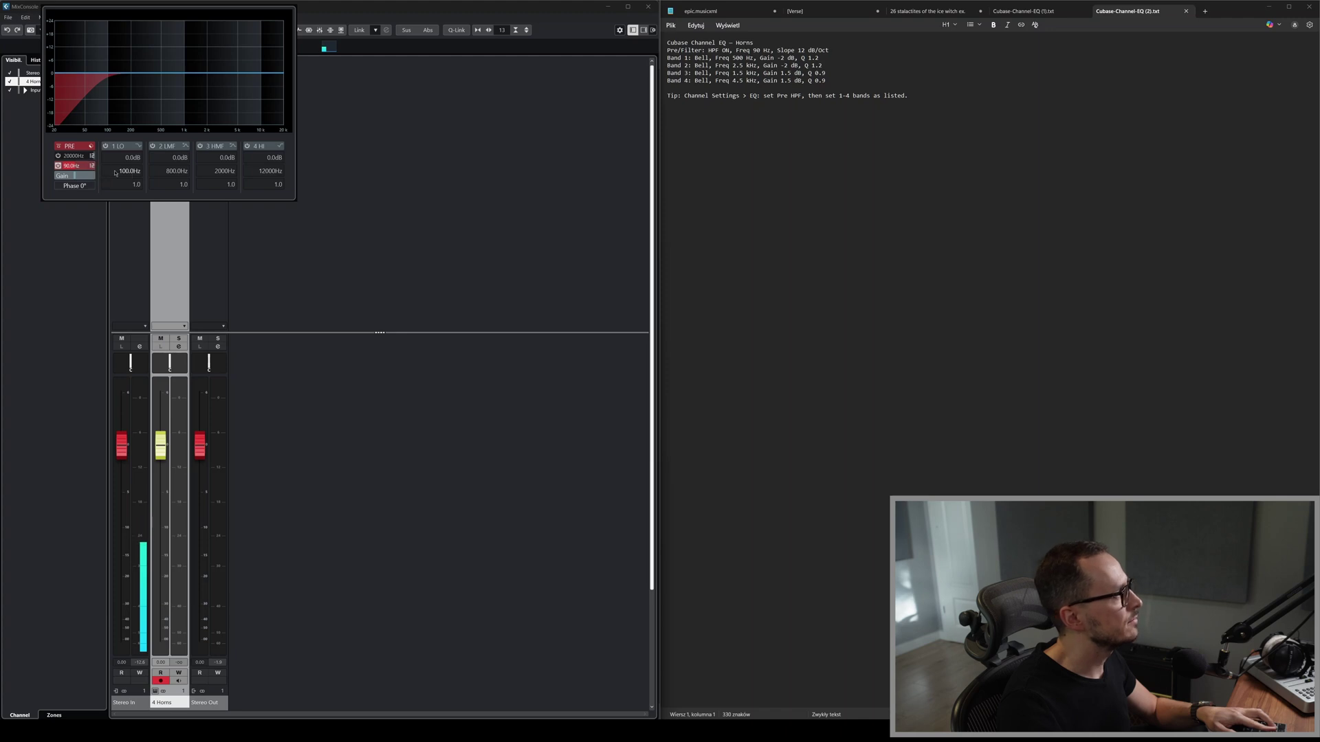
Enable EQ band 1 as a -2 dB cut at 500 Hz with Q 1.2.
left_click(105, 145)
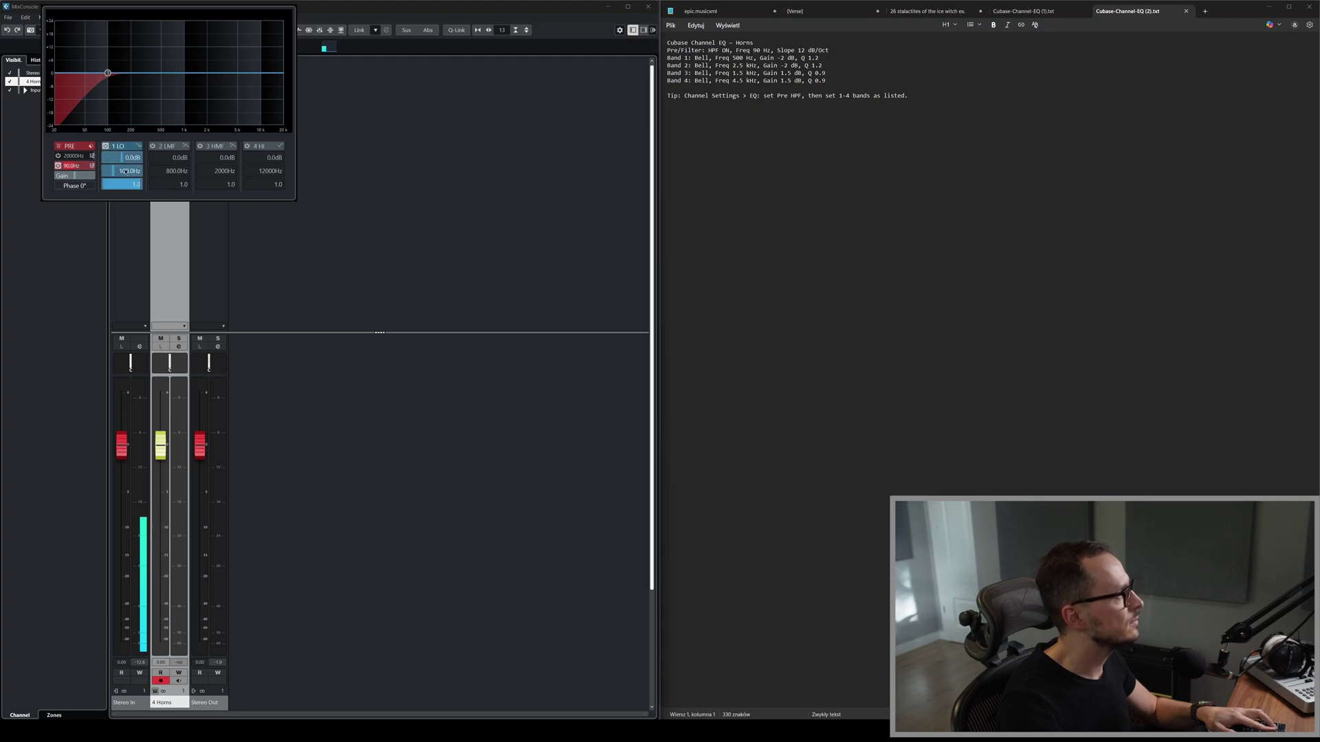
left_click(122, 170)
type("50")
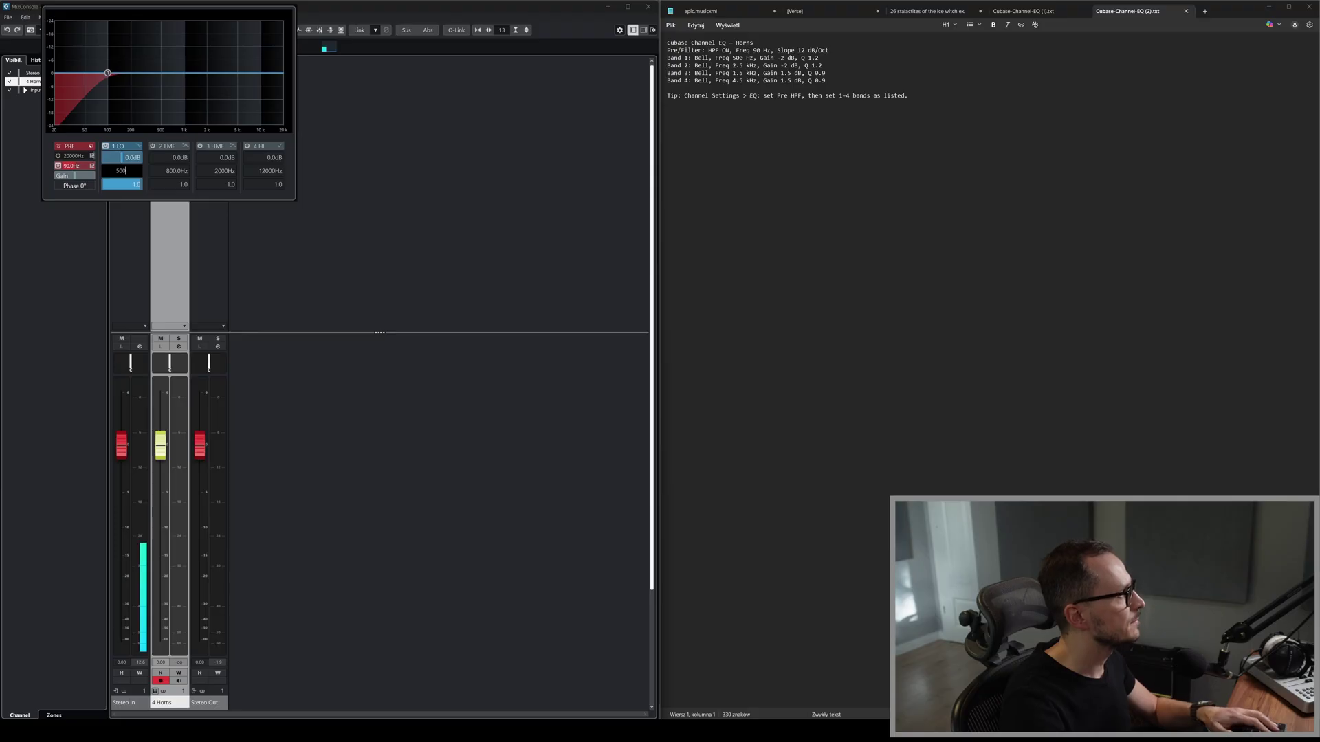
type("0")
key("Return")
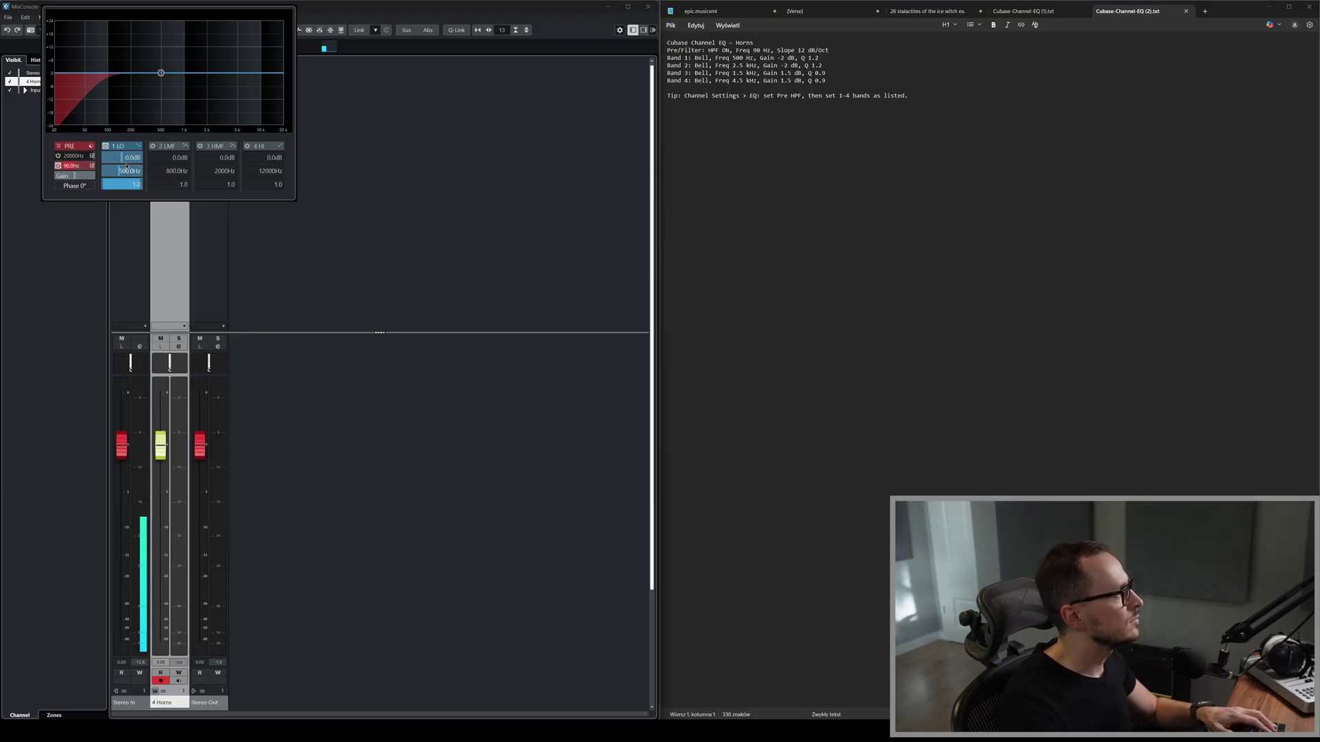
left_click(127, 158)
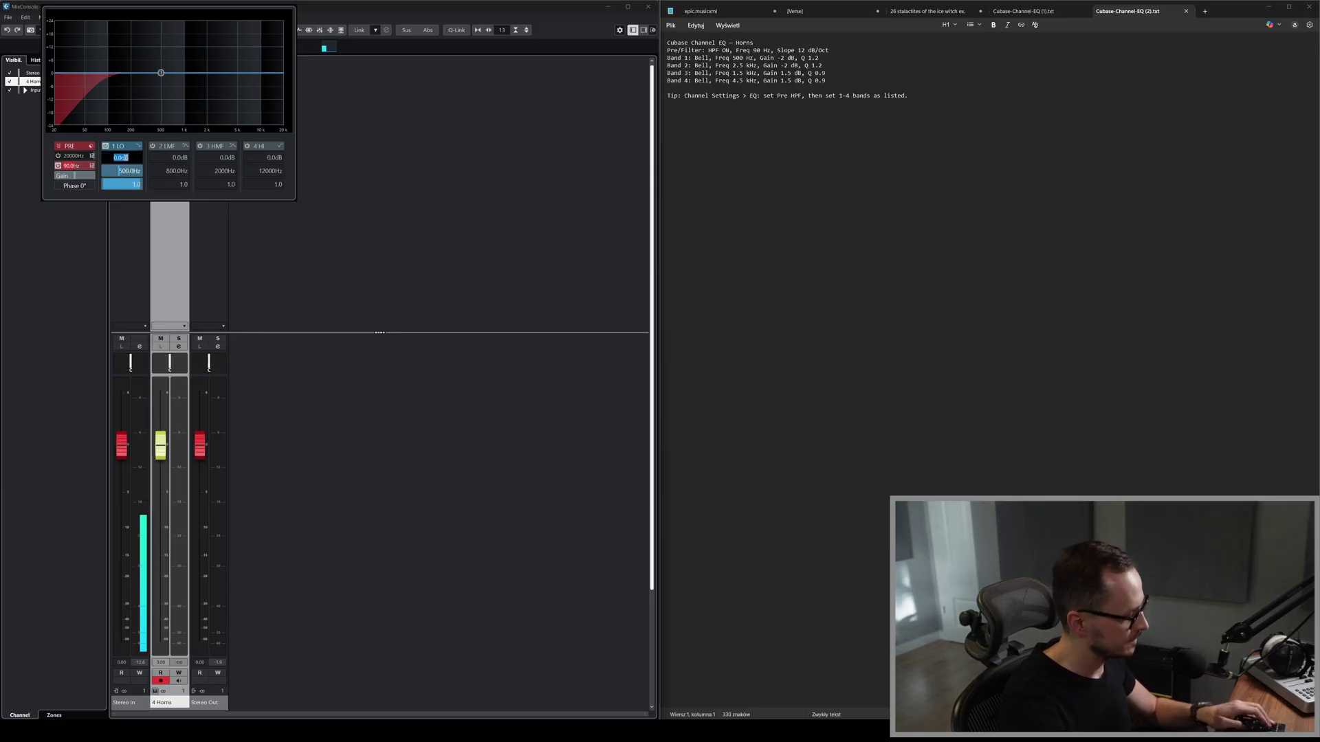
type("-2")
key("Return")
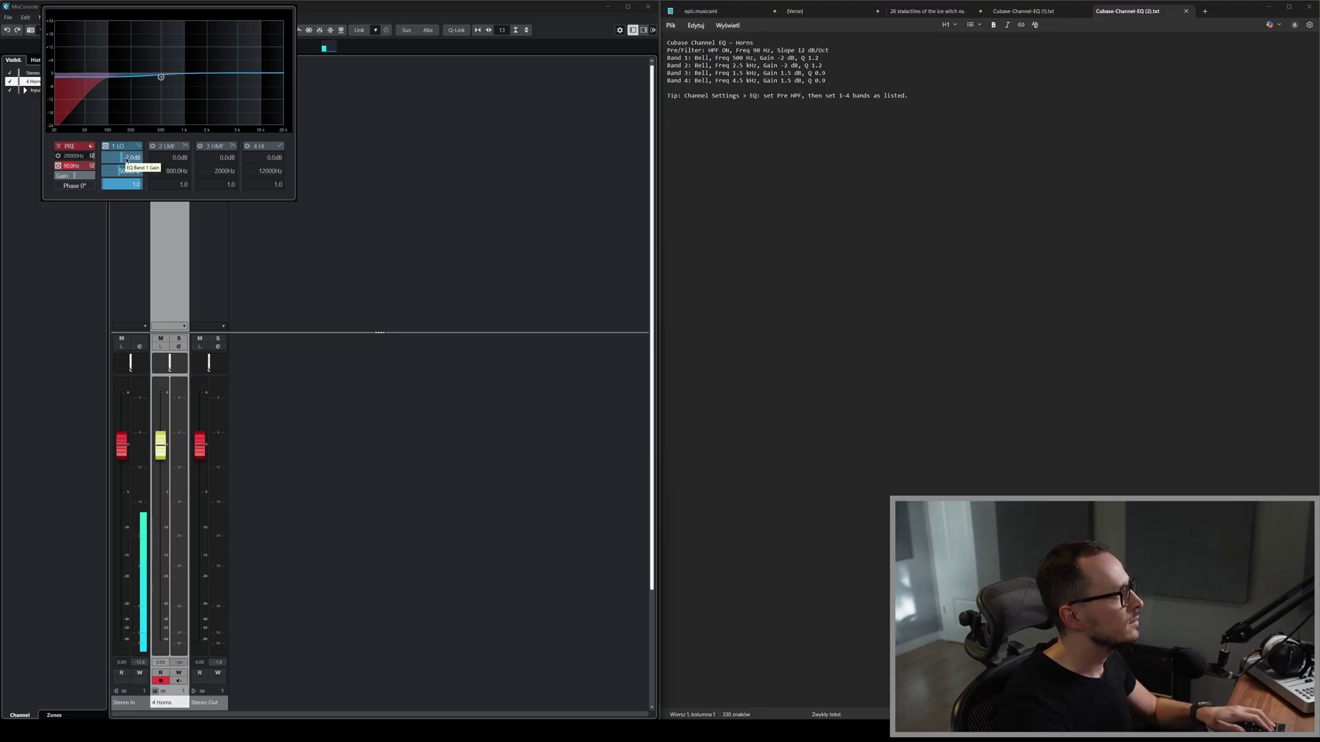
left_click(125, 184)
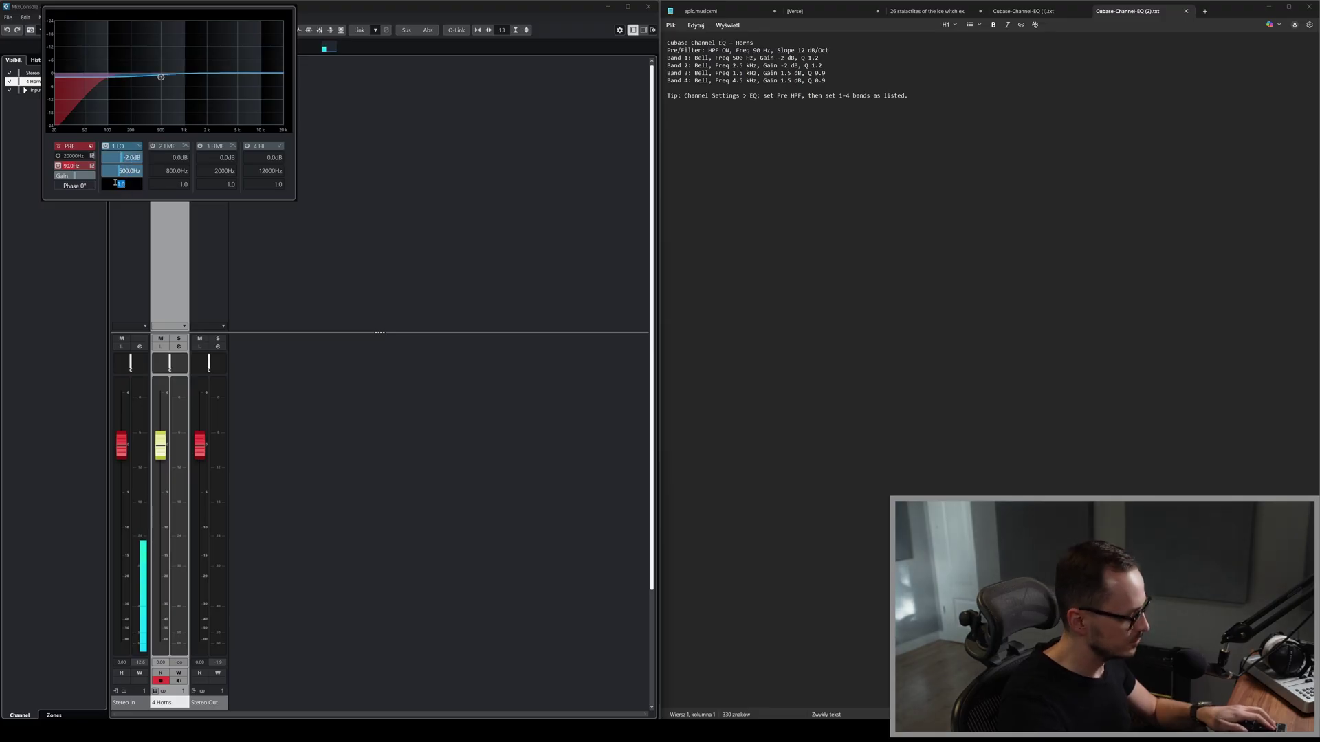
type("1.2")
key("Return")
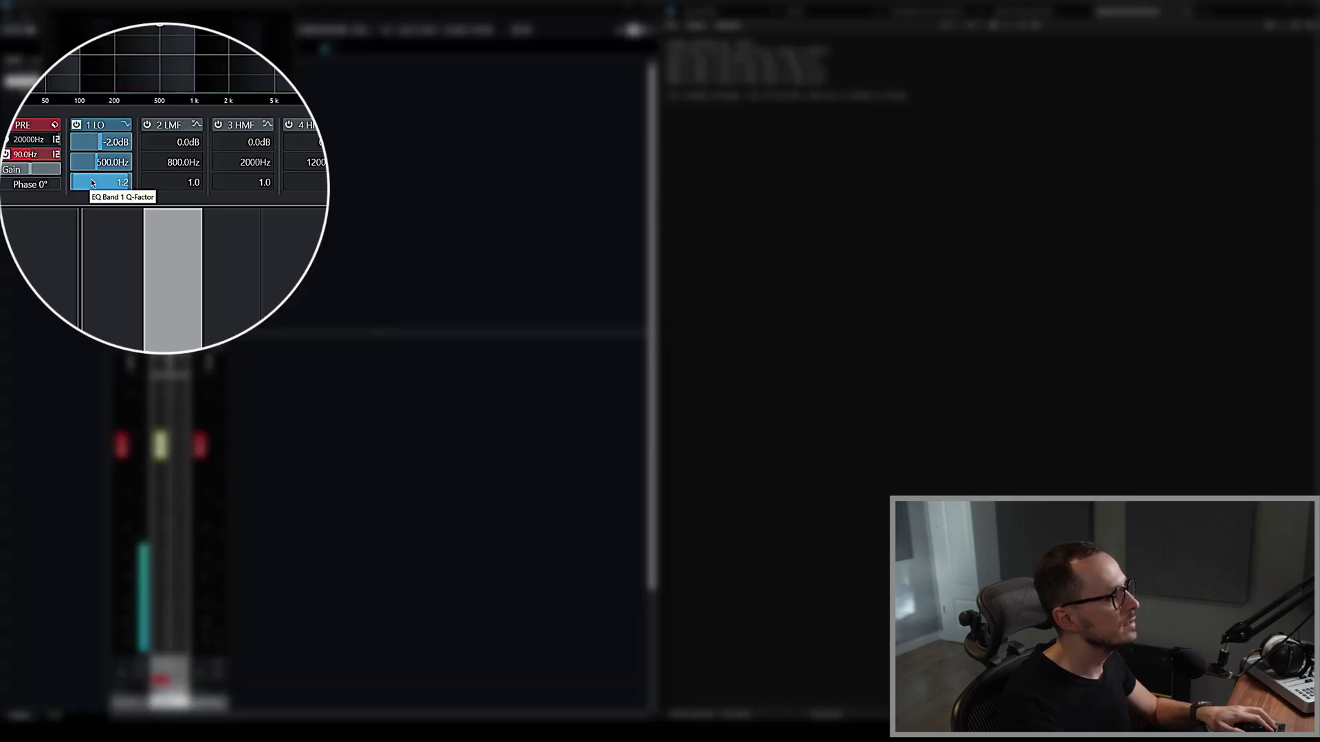
Enable EQ band 2 as a -2 dB cut at 2500 Hz with Q 1.2.
left_click(147, 125)
left_click(184, 163)
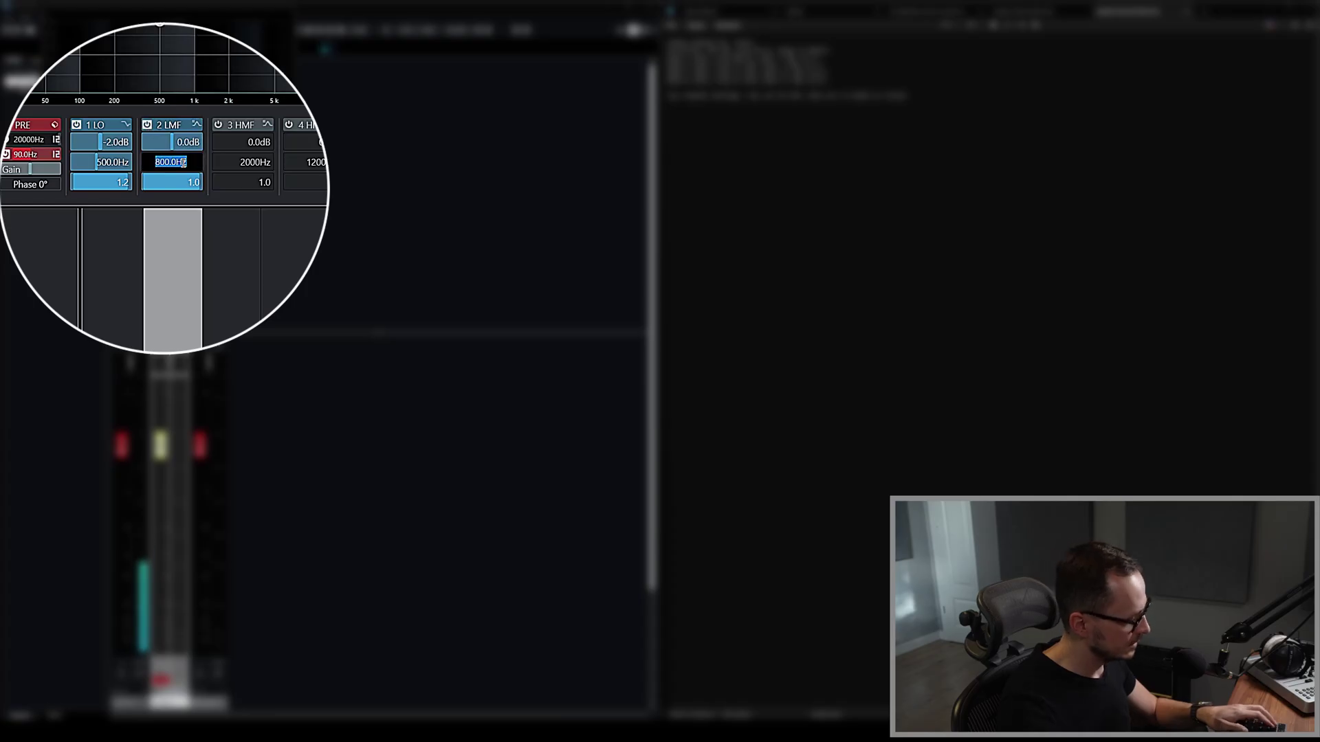
type("2500")
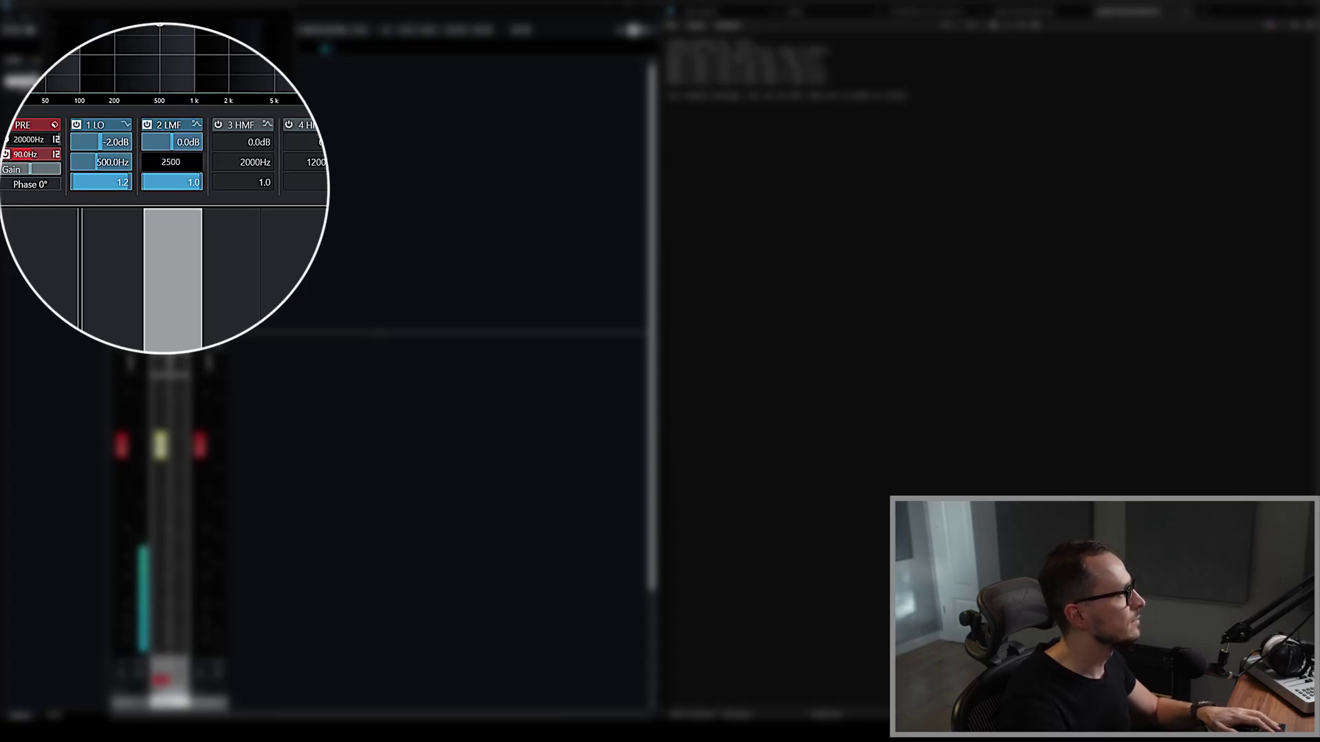
key("Return")
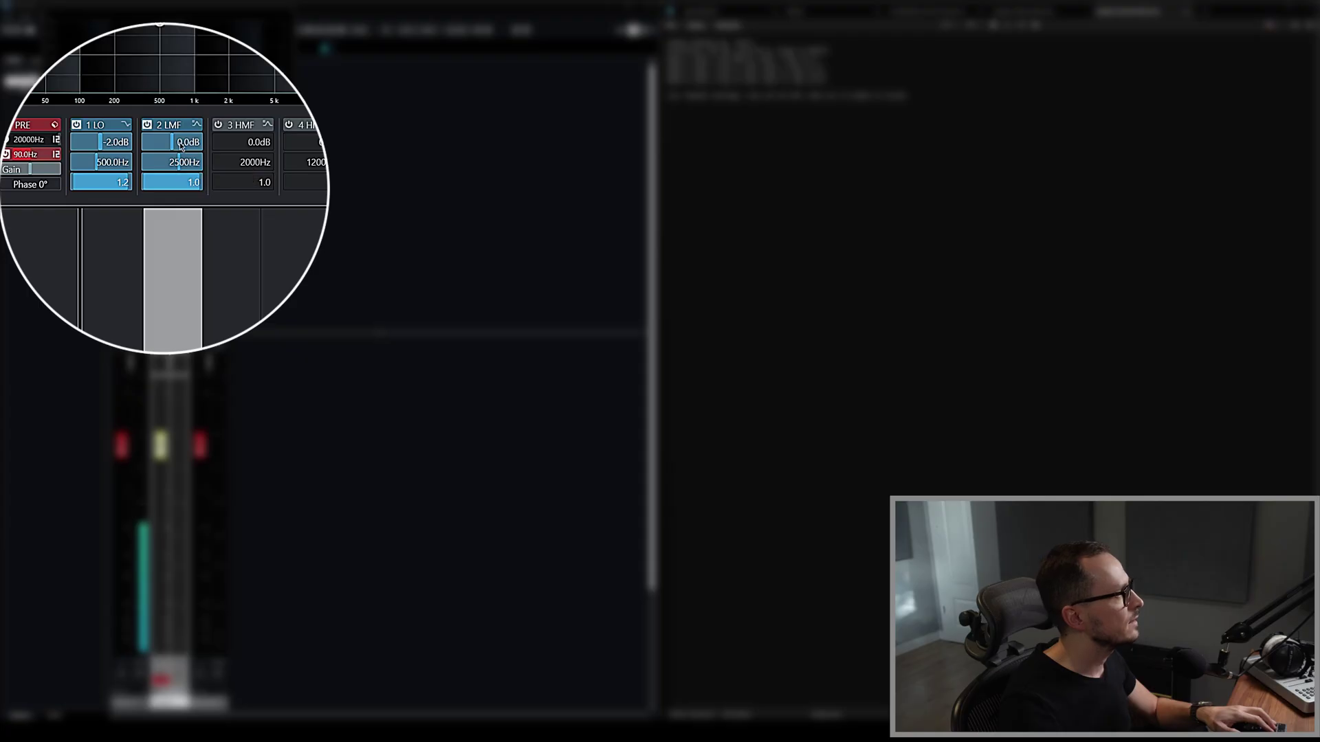
left_click(180, 142)
type("-2")
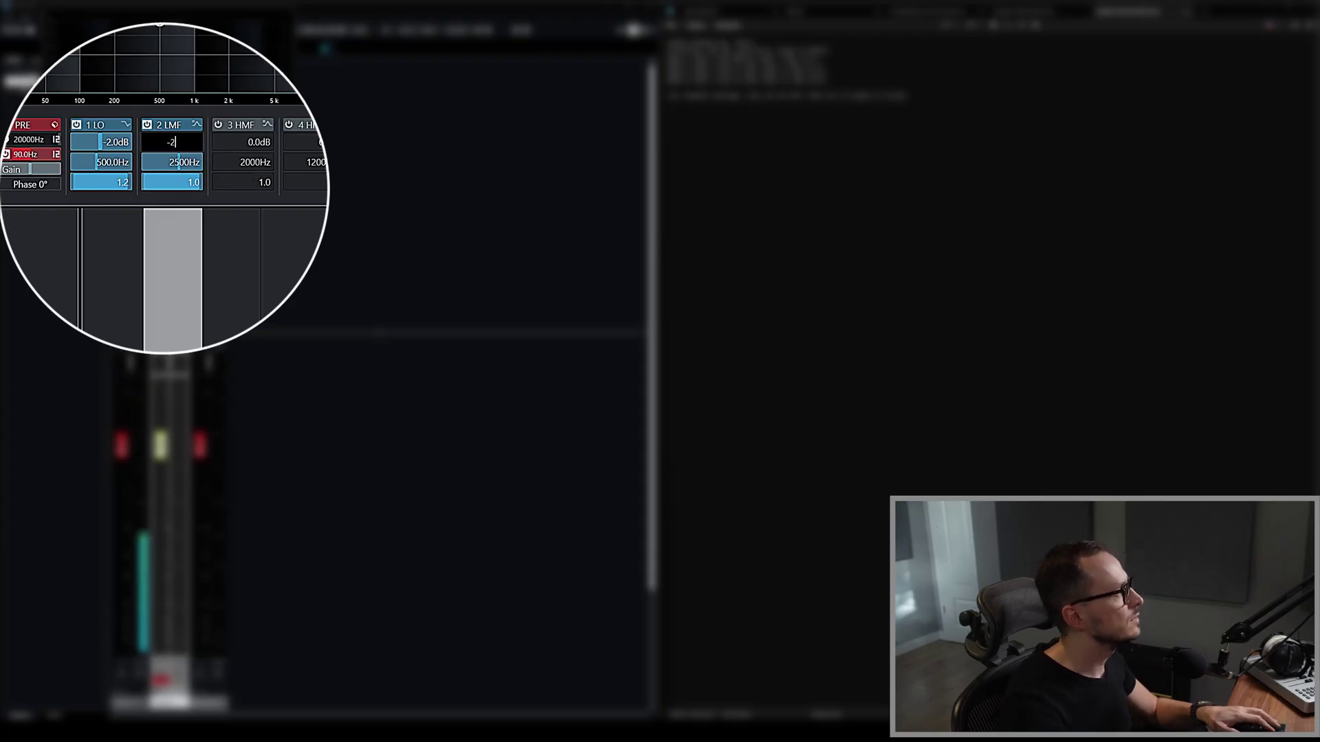
key("Return")
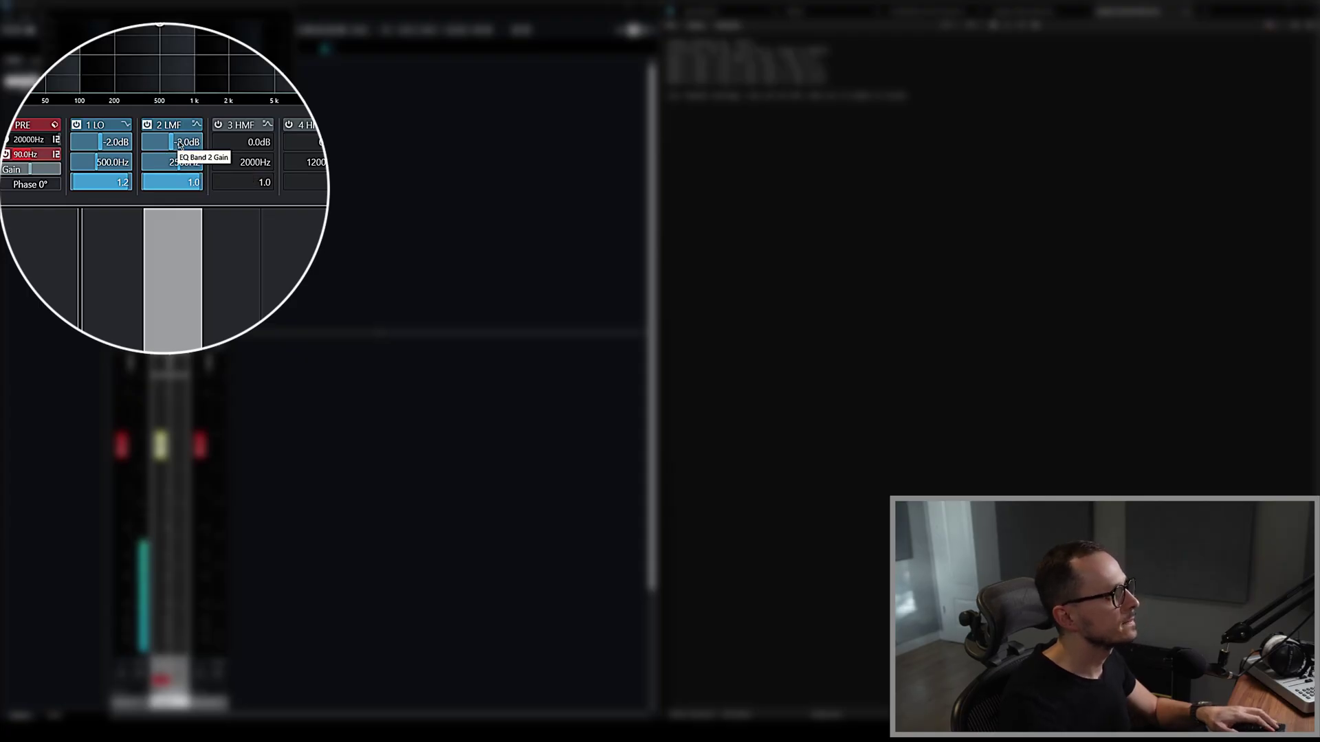
left_click(187, 176)
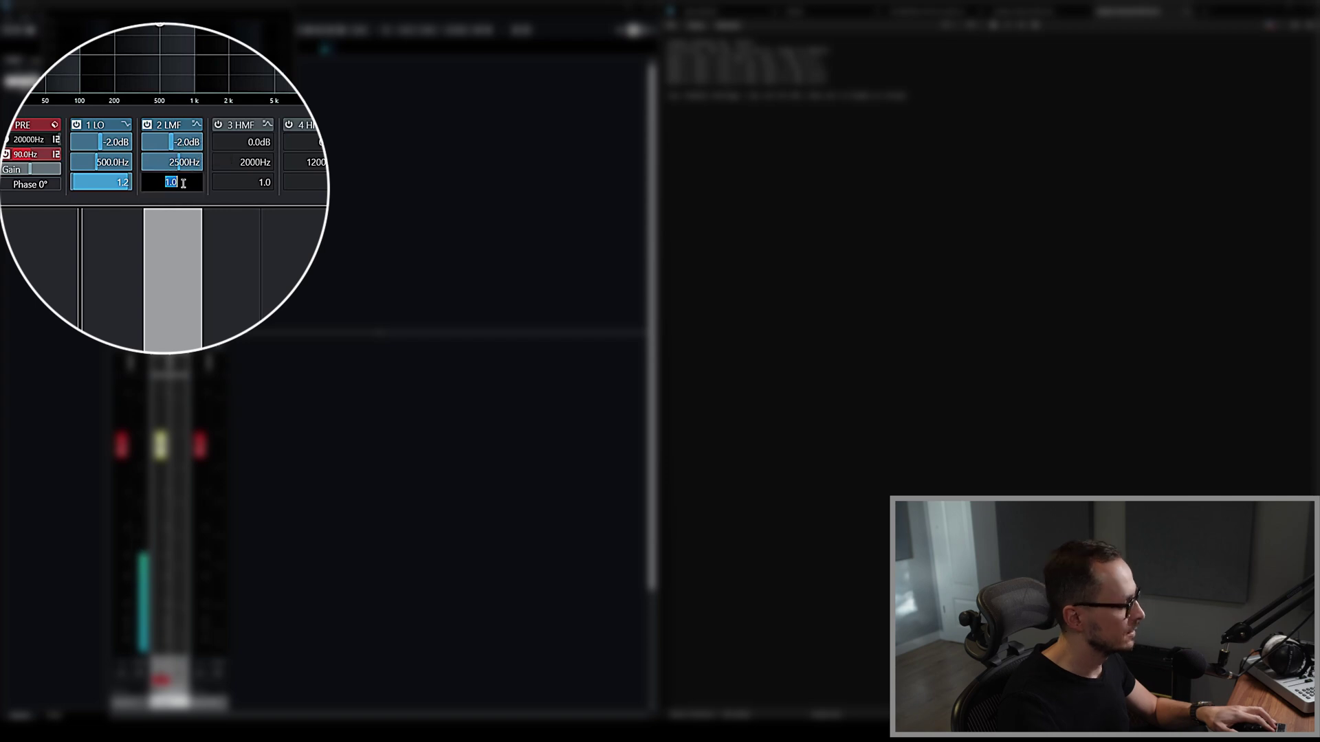
type("1.")
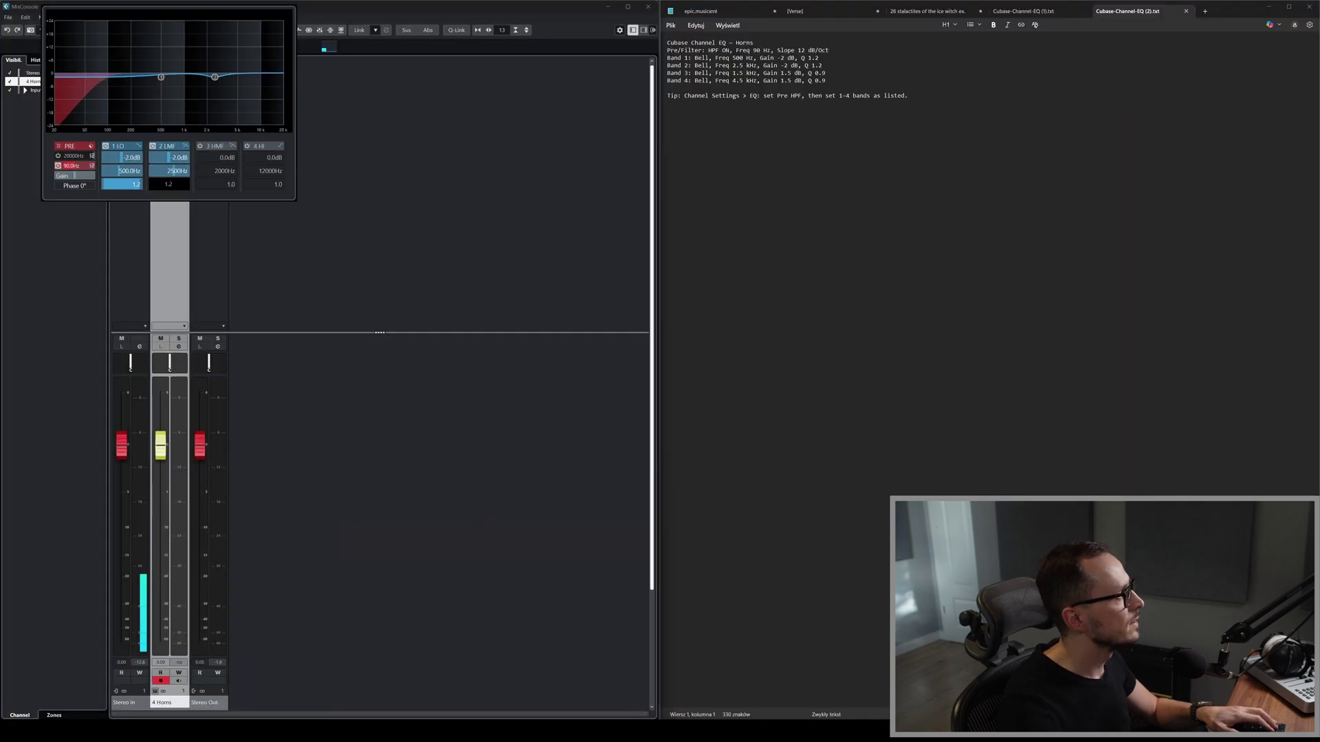
type("2")
key("Return")
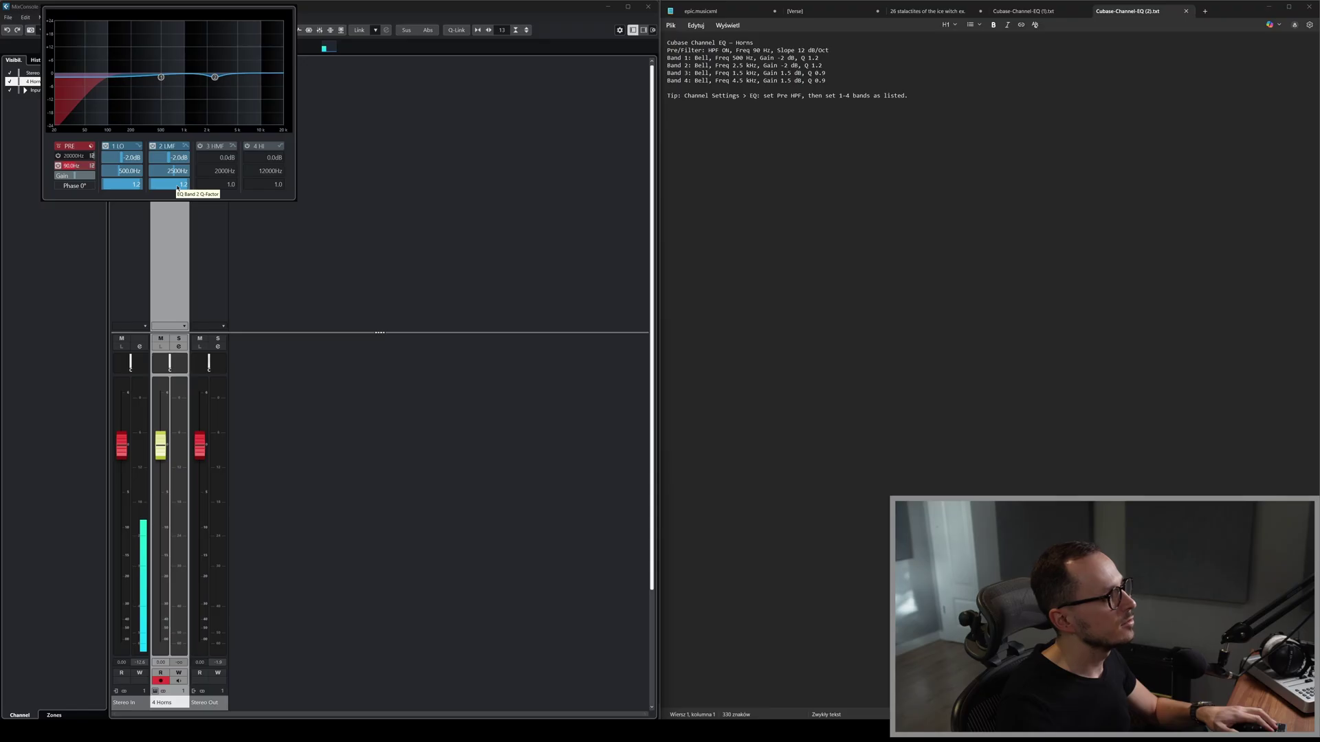